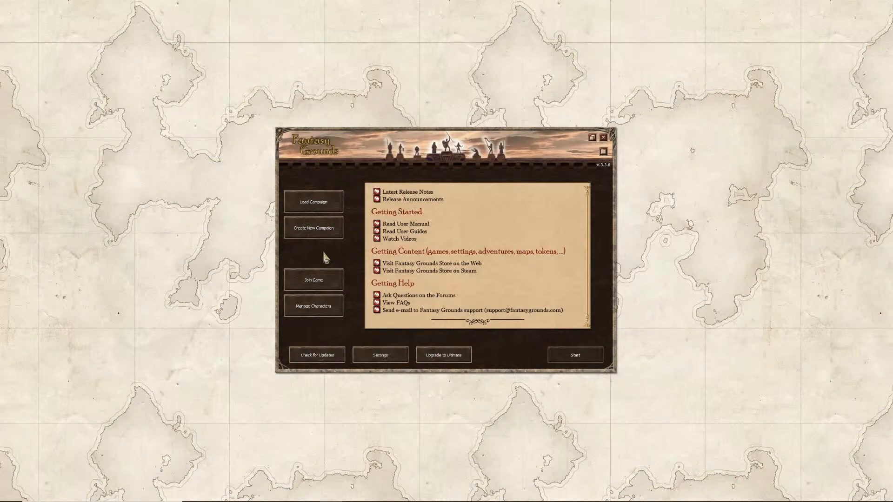
Create a new campaign named The Broken Circle with the 5E ruleset and start it.
click(313, 230)
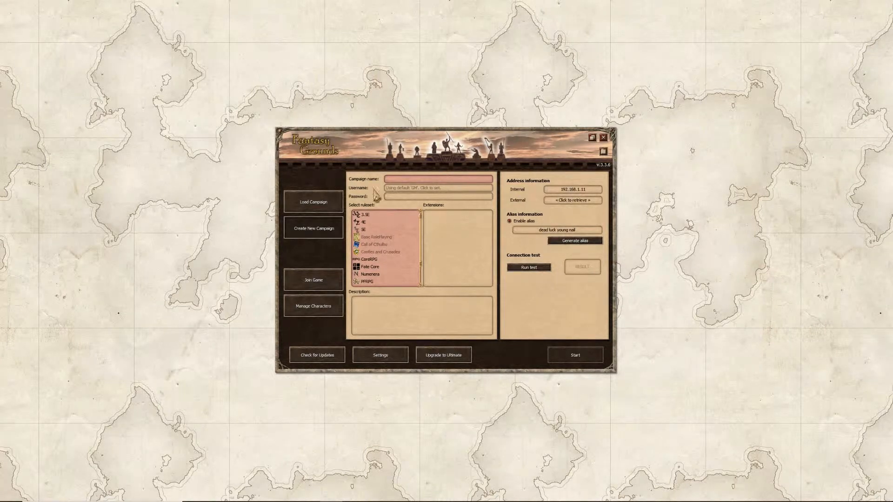
click(389, 180)
scroll(389, 265, down, 3)
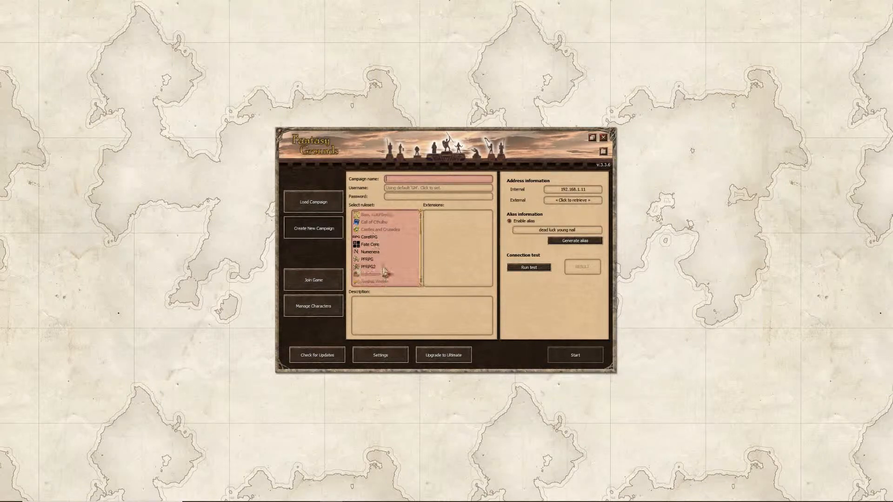
scroll(393, 269, up, 3)
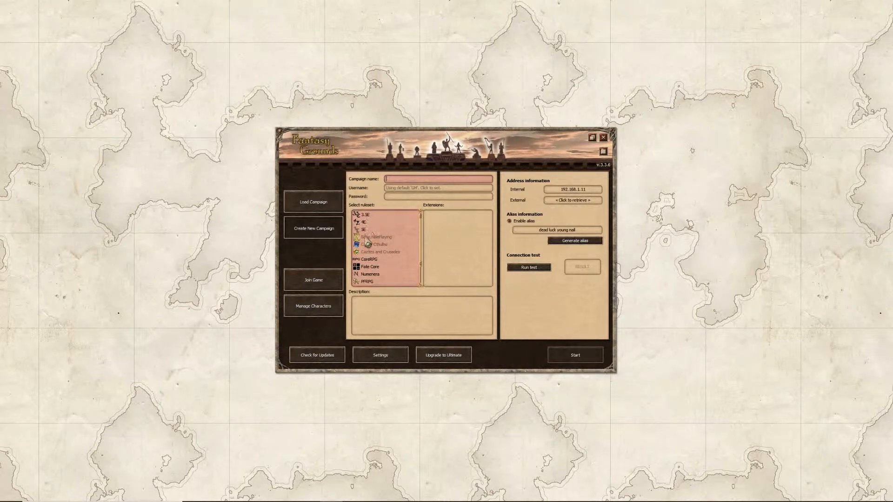
click(370, 259)
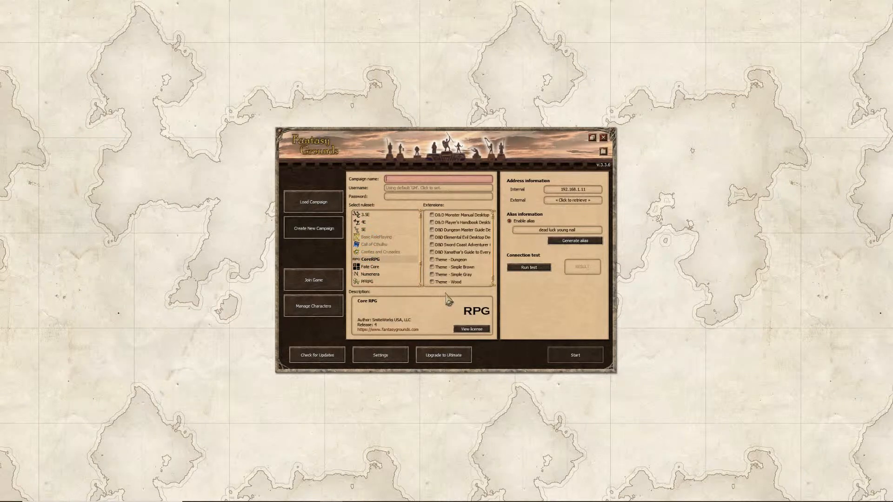
click(371, 267)
click(372, 274)
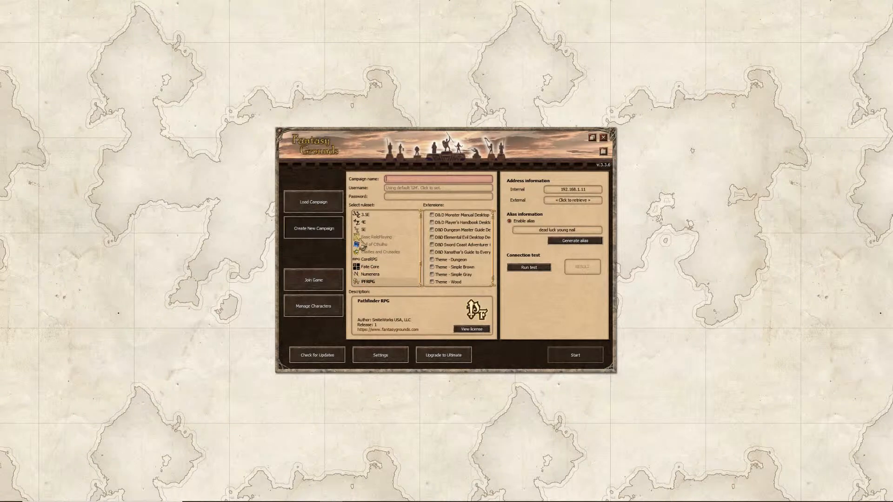
click(363, 230)
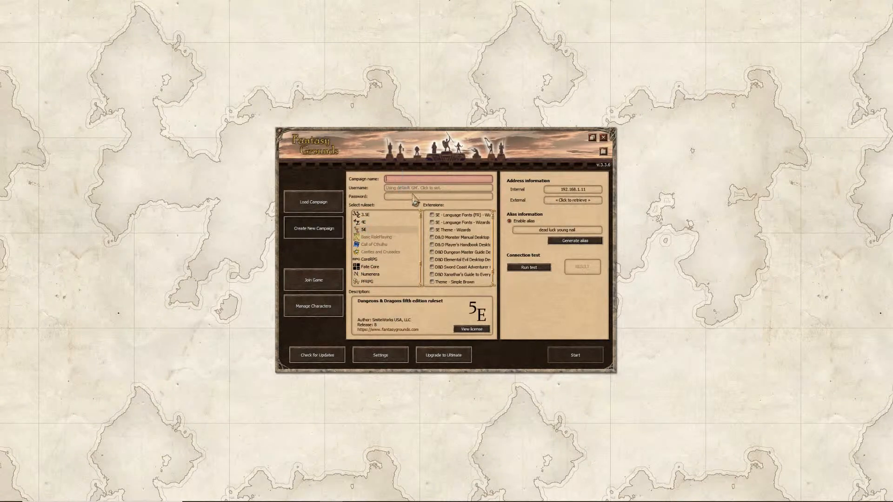
text(The Broken Circle)
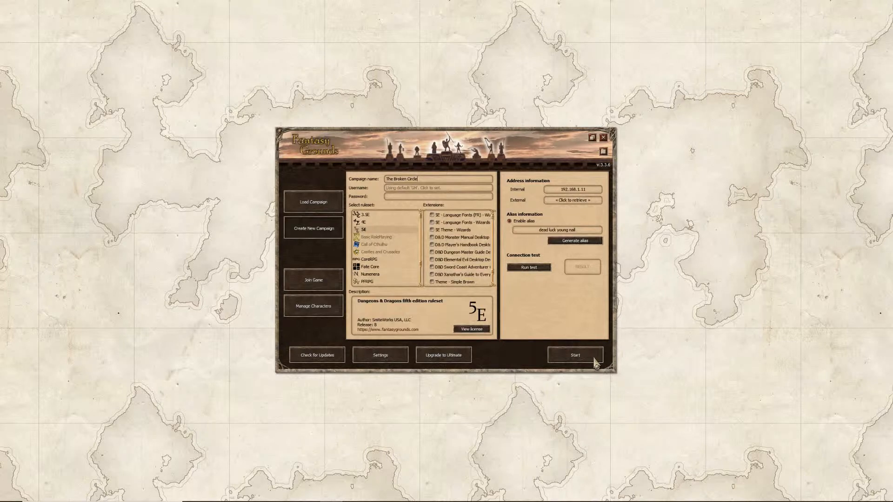
click(596, 362)
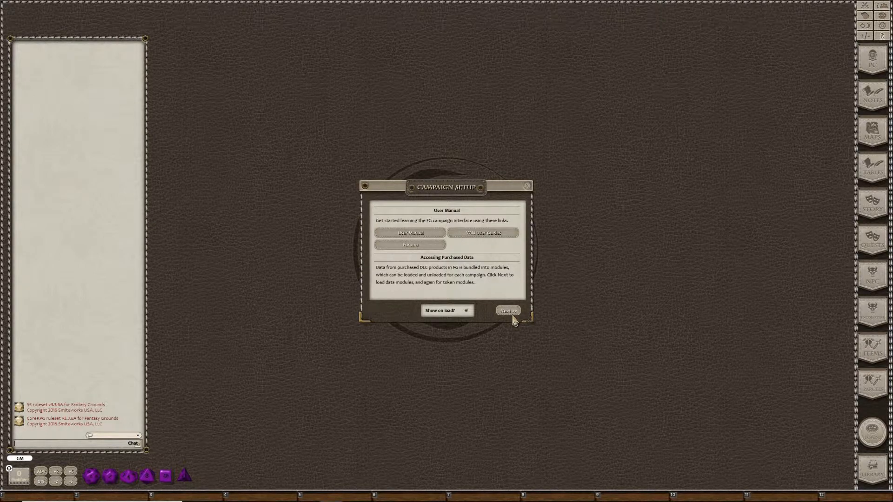
Stop the campaign setup from showing on load and open the list of data modules.
click(466, 310)
click(509, 311)
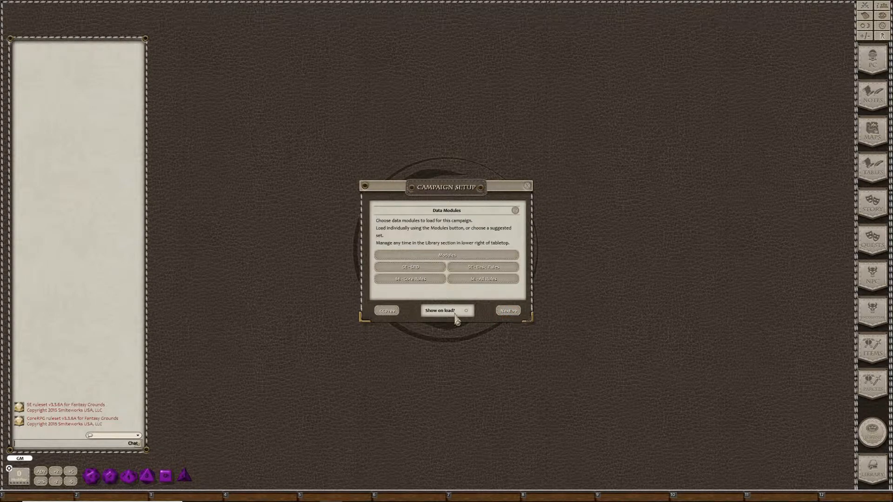
click(414, 255)
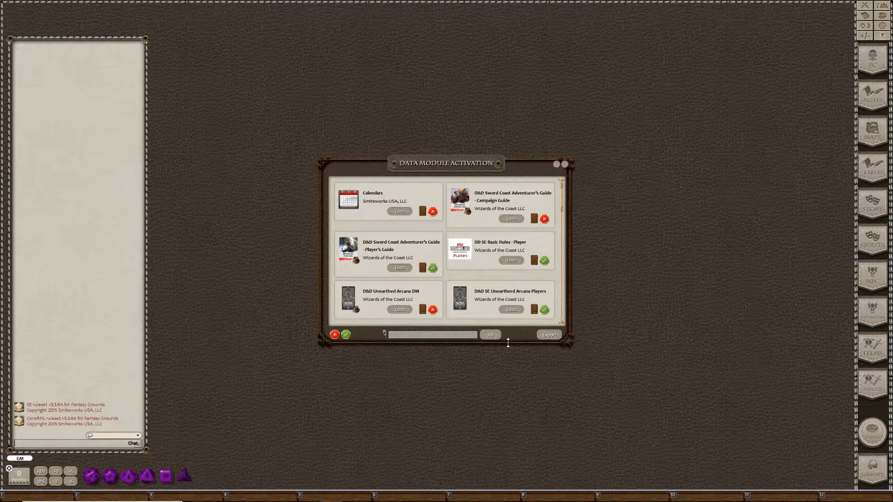
Load the D&D Dungeon Master's Guide data module.
scroll(440, 286, down, 3)
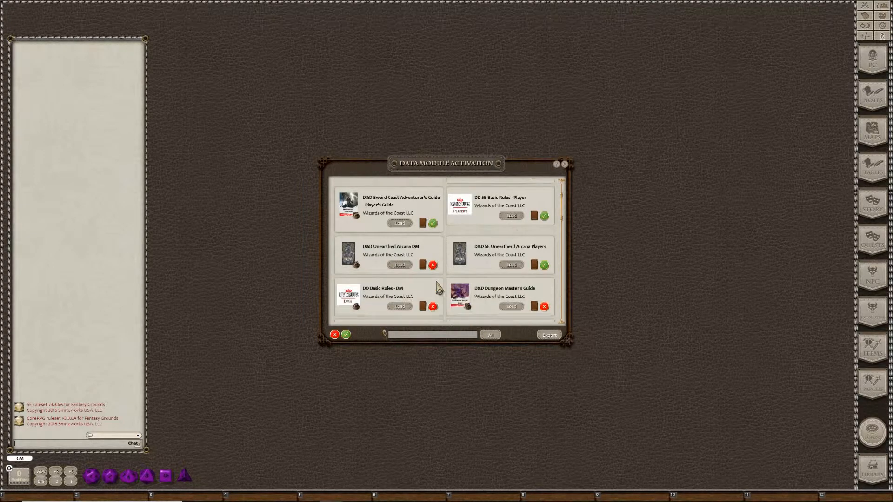
scroll(437, 285, down, 1)
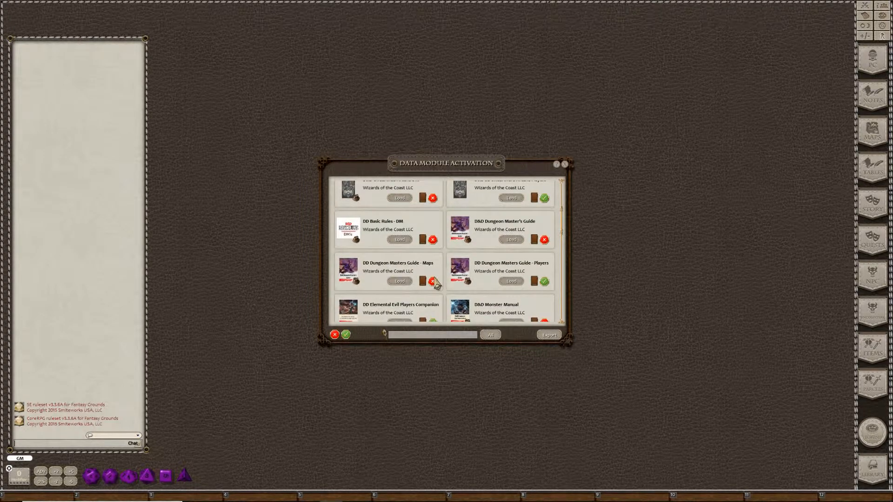
click(511, 240)
Load the D&D Player's Handbook data module.
scroll(559, 230, down, 1)
drag(559, 231, 556, 289)
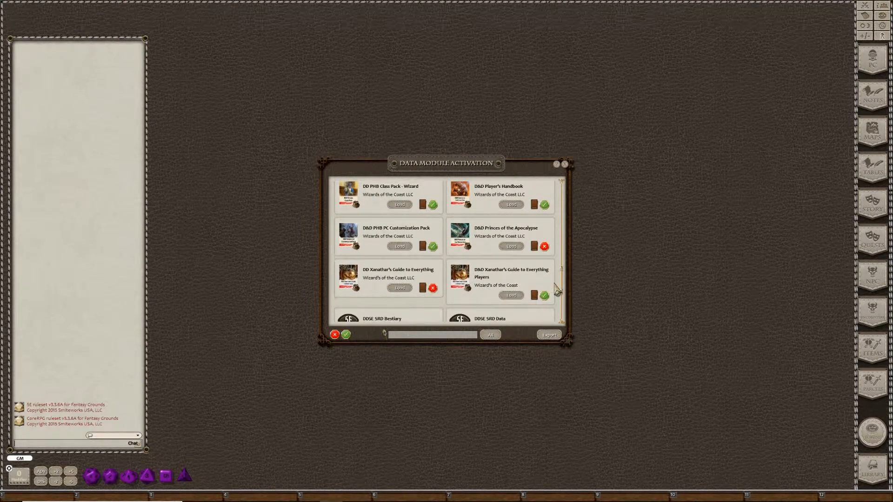
click(514, 296)
click(511, 295)
drag(562, 286, 561, 274)
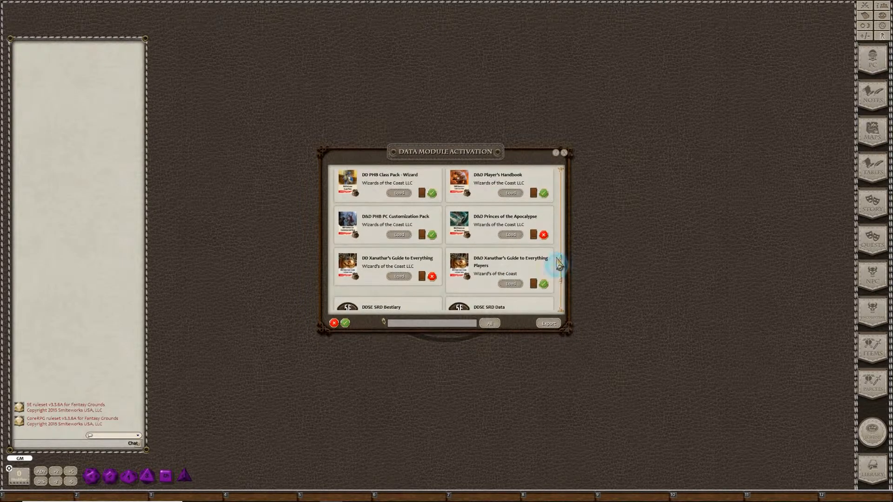
scroll(513, 253, up, 2)
scroll(513, 253, up, 1)
click(511, 249)
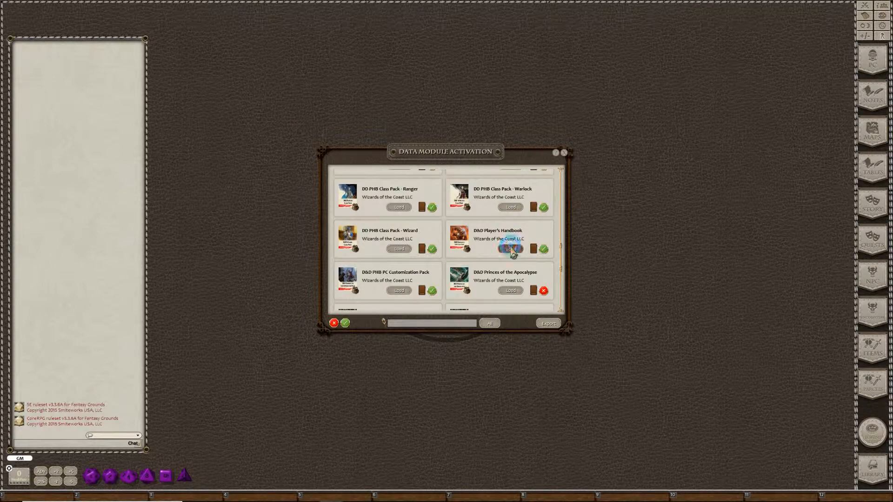
Load the D&D Monster Manual data module.
scroll(431, 265, up, 3)
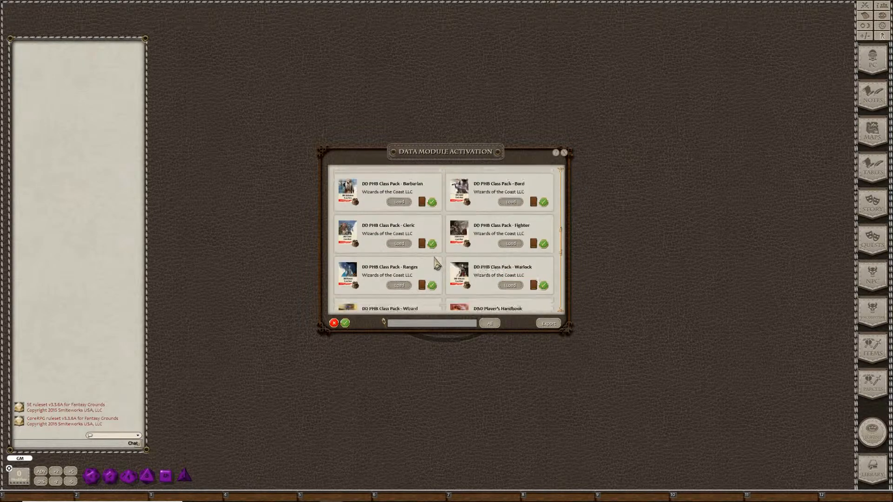
scroll(436, 263, up, 1)
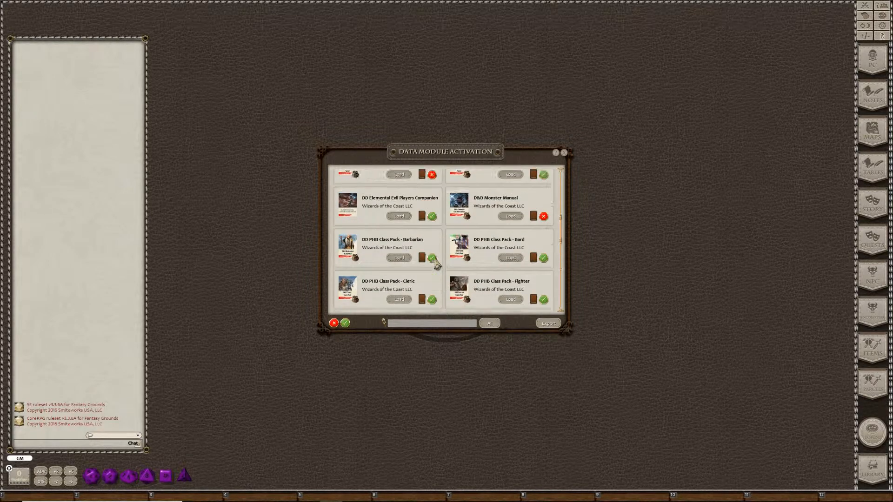
click(510, 216)
scroll(545, 247, down, 2)
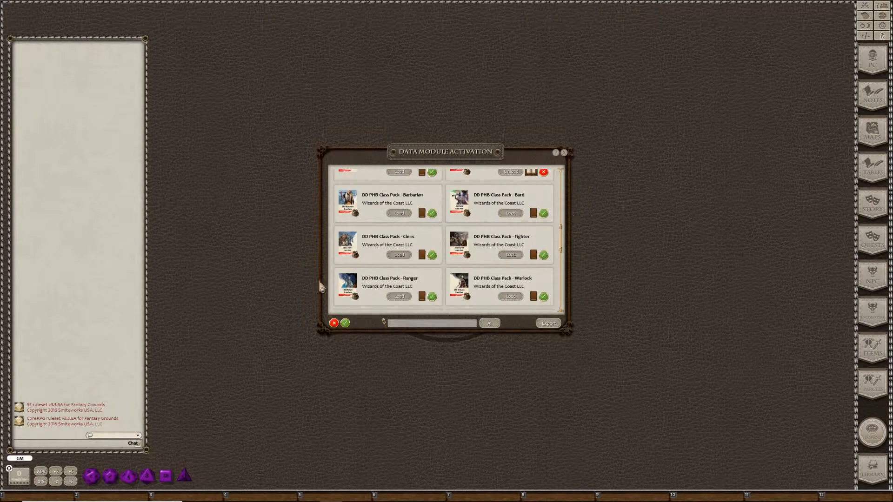
Close the module list and the campaign setup without loading token modules, and check the loaded books in the library.
click(564, 153)
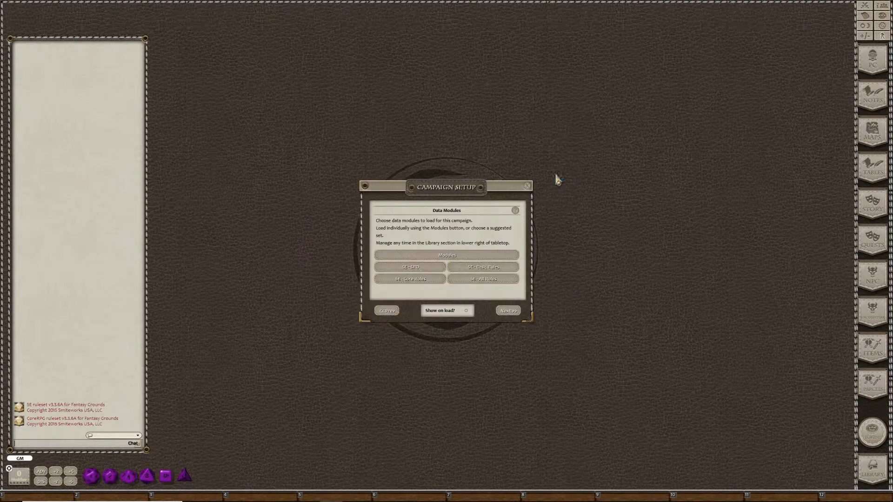
click(509, 315)
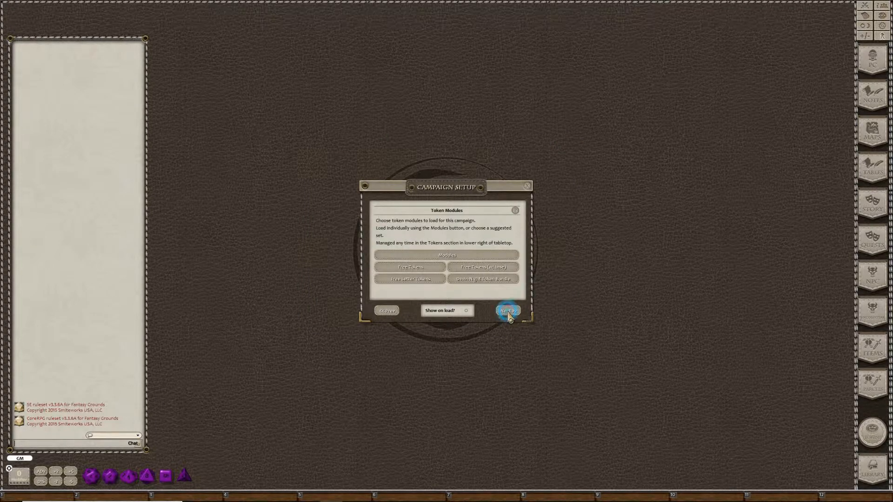
click(527, 188)
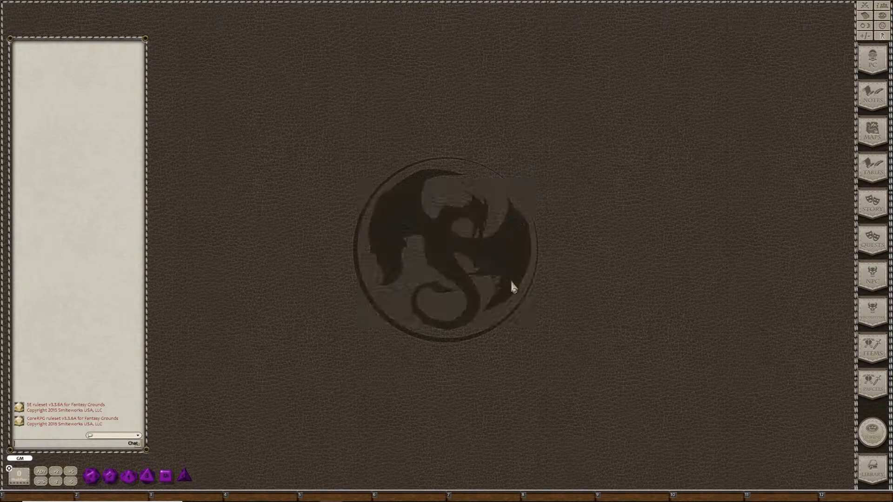
click(869, 472)
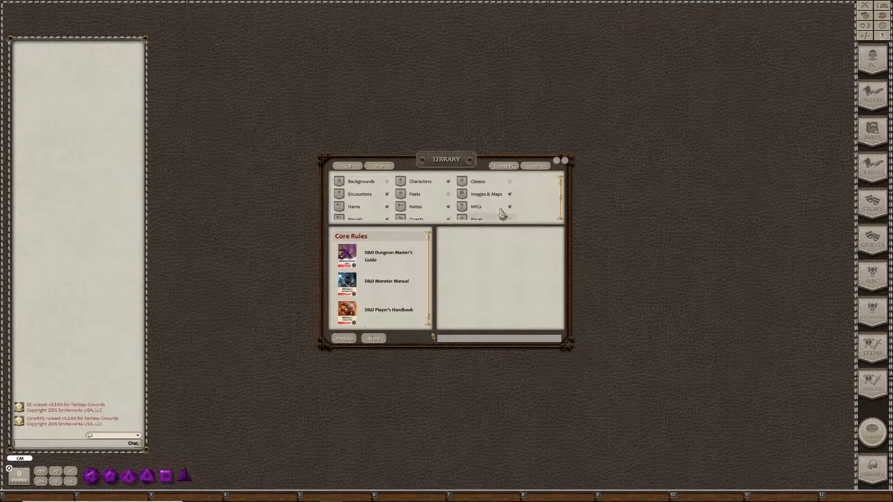
click(566, 161)
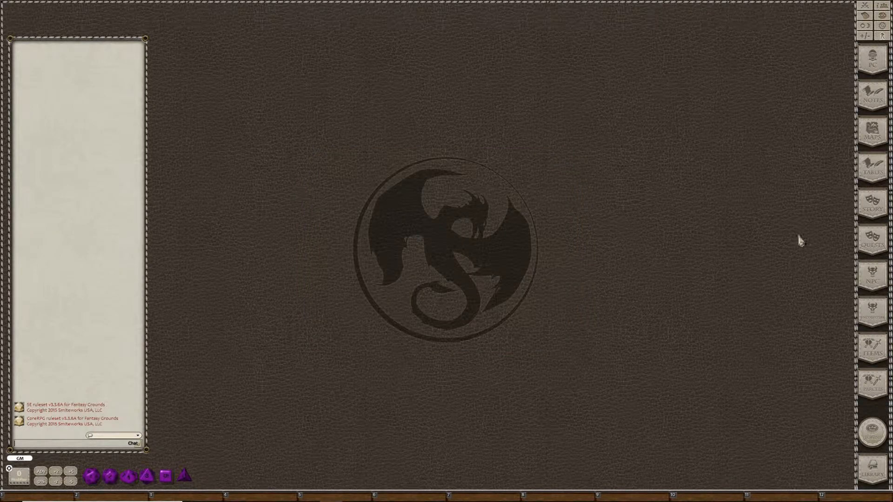
Create a new story entry titled Table of Contents.
click(880, 203)
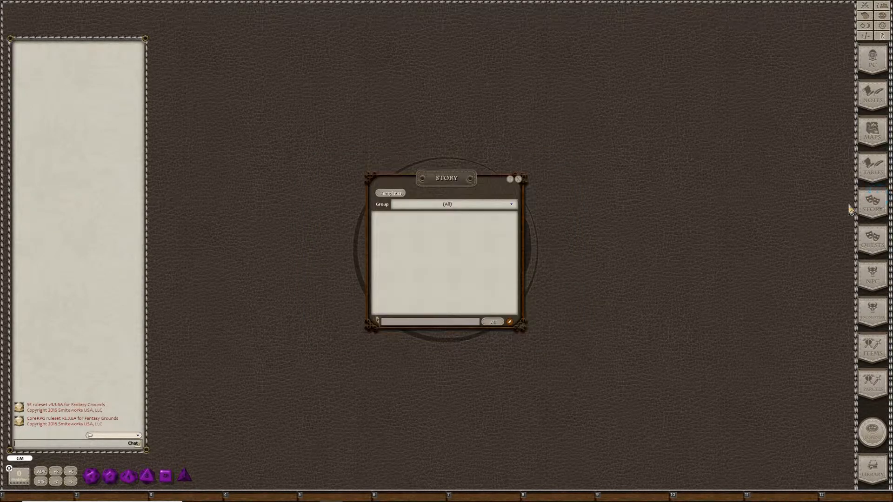
click(510, 321)
click(500, 321)
click(501, 322)
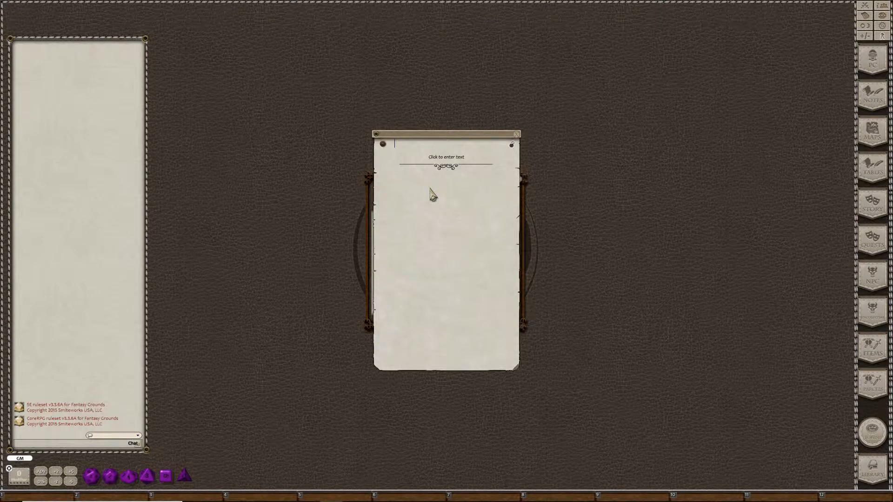
text(Table of Co)
click(420, 190)
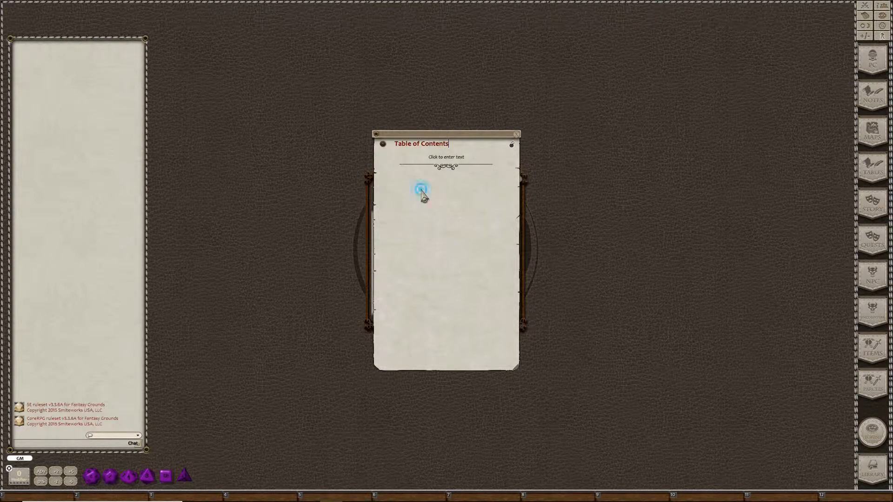
Insert two line breaks in the body of the Table of Contents entry and place it beside the story list.
click(447, 158)
key(Return)
key(Return)
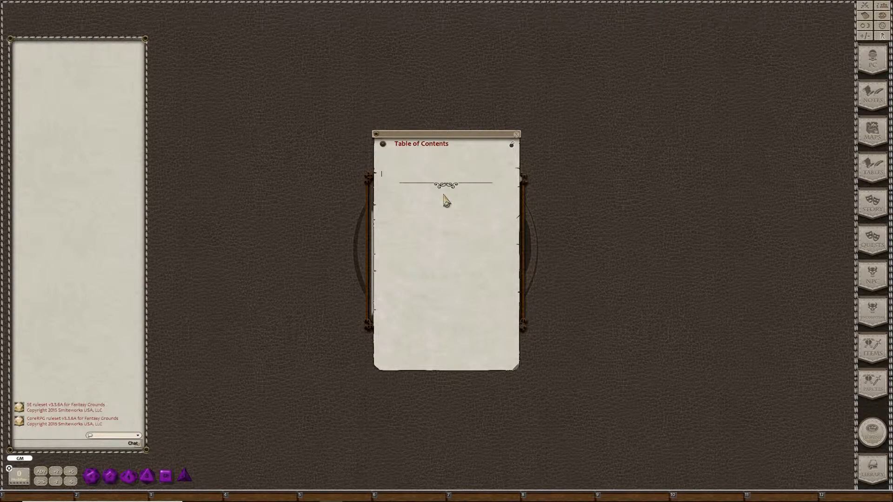
drag(456, 144, 297, 116)
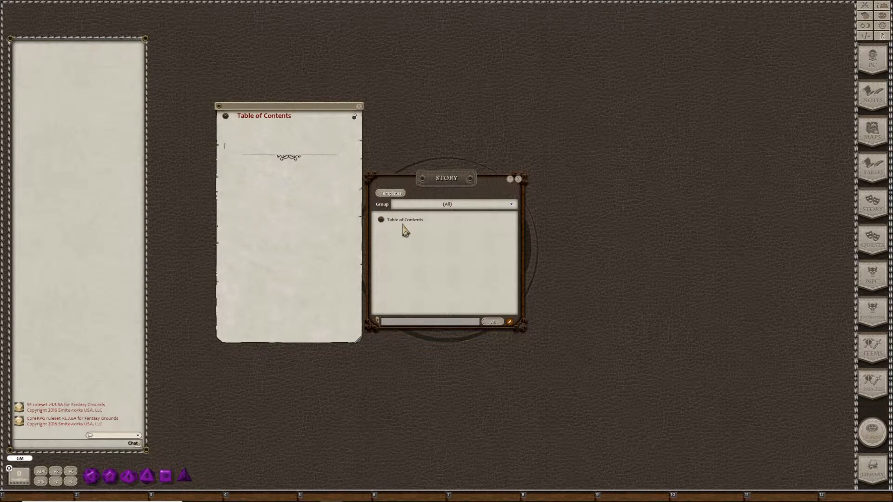
Create a story entry titled Whitethorn, link it in the Table of Contents, and move the new entry aside.
click(510, 323)
click(502, 323)
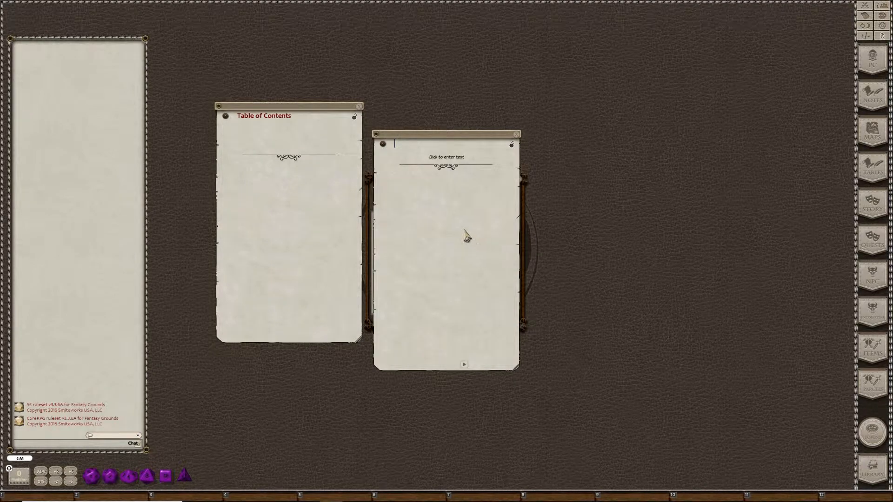
key(shift)
text(W)
text(hitethorn)
key(Tab)
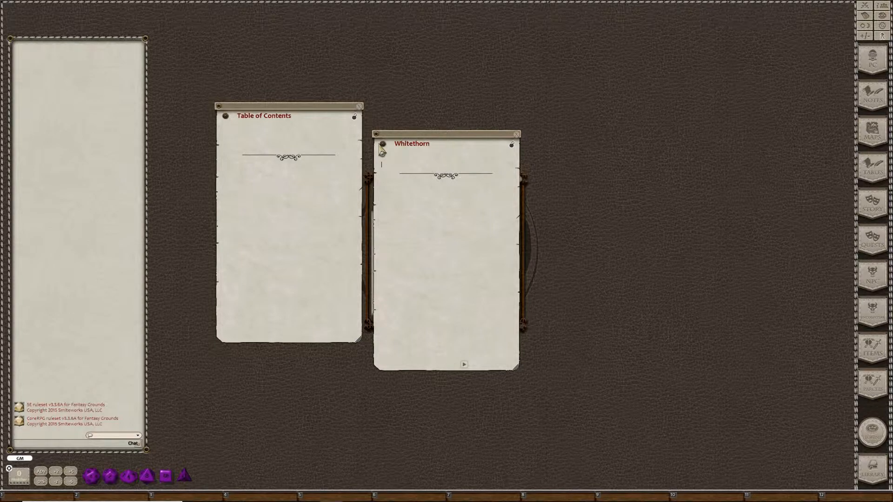
drag(383, 145, 230, 138)
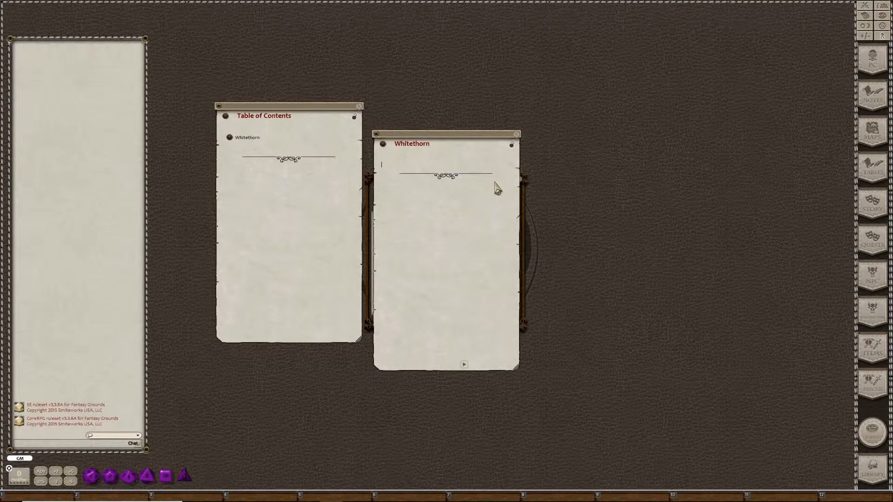
drag(451, 141, 618, 108)
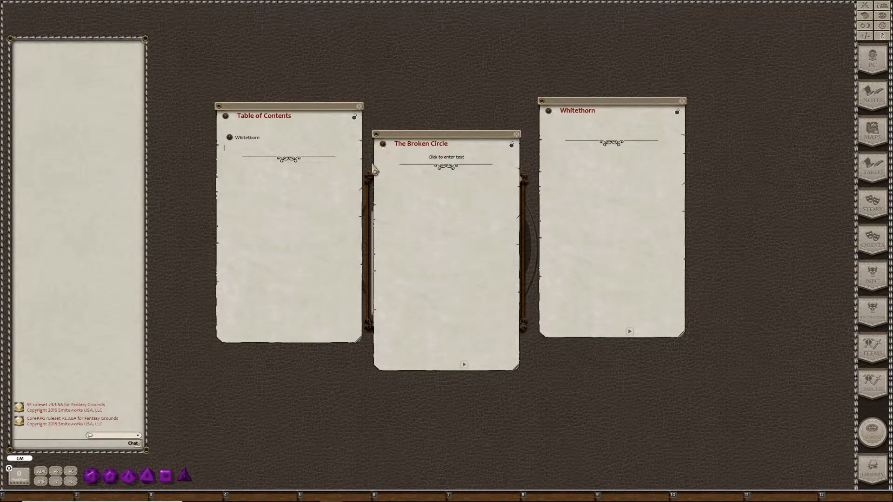
Add blank lines below the Whitethorn link, link The Broken Circle entry in the Table of Contents, and move that entry aside.
key(Return)
key(Return)
key(Return)
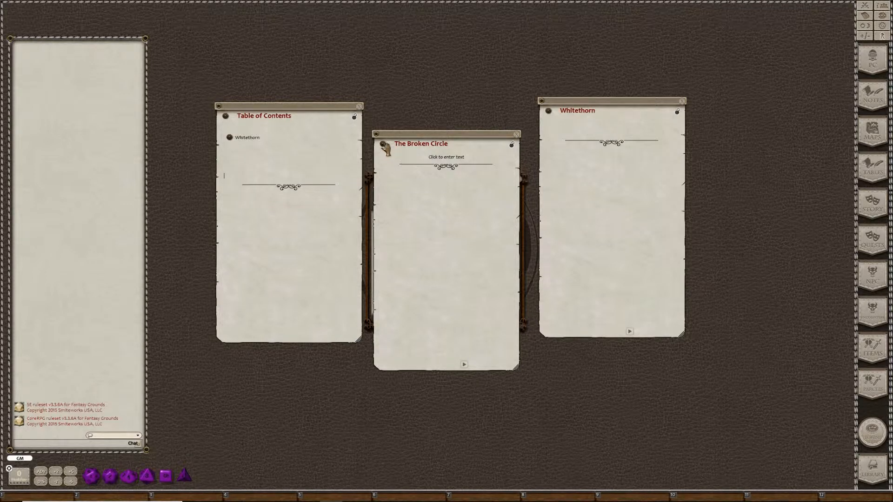
drag(384, 146, 231, 160)
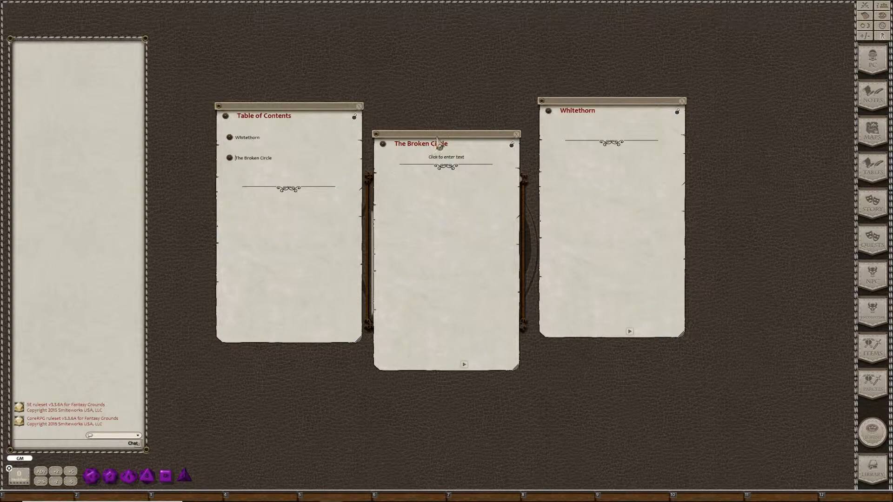
drag(436, 136, 625, 153)
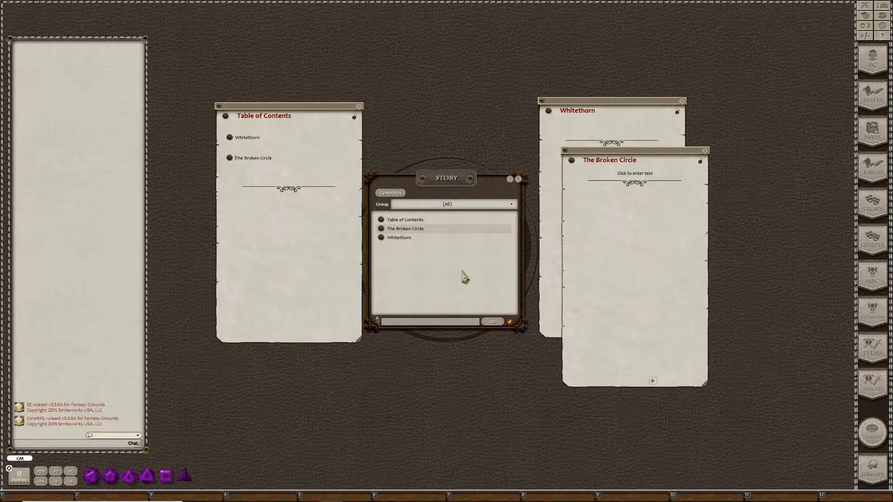
Create a story entry titled Haunted Cave and link it in the Table of Contents below The Broken Circle link.
click(509, 322)
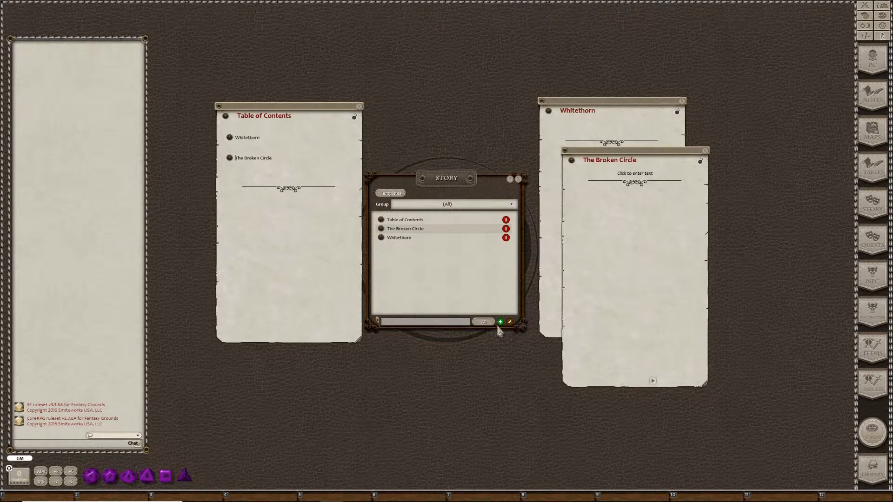
click(501, 321)
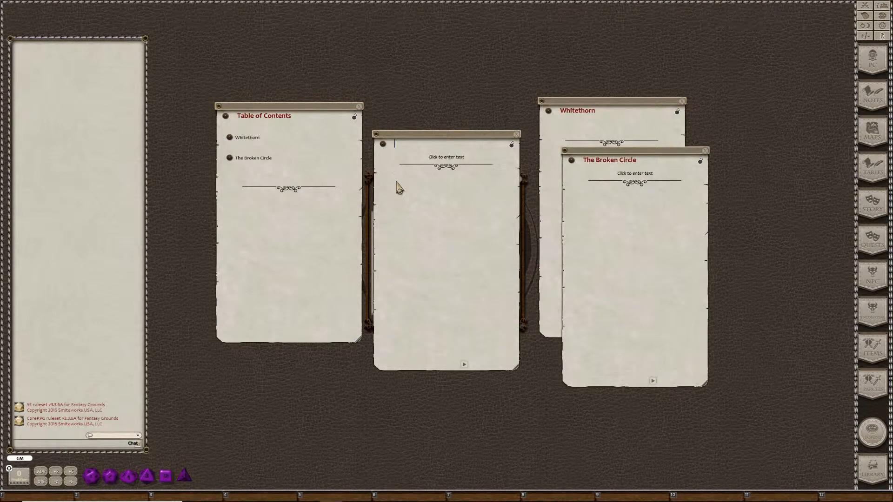
text(Haunted Cave)
click(473, 171)
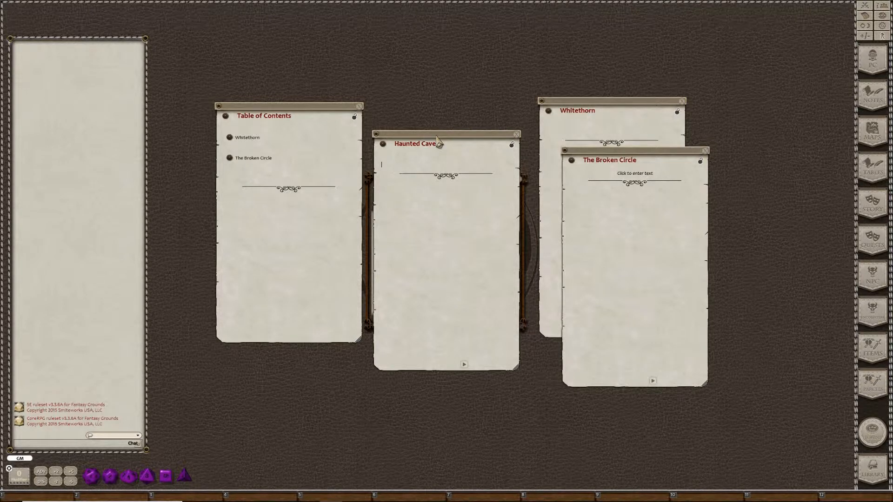
drag(383, 144, 237, 187)
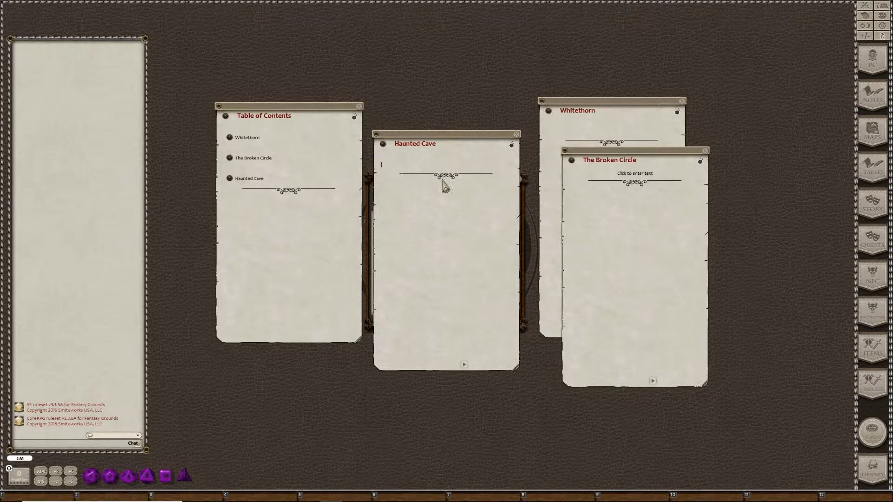
Close the Haunted Cave, The Broken Circle and Whitethorn story entries, keeping the Table of Contents open.
click(516, 134)
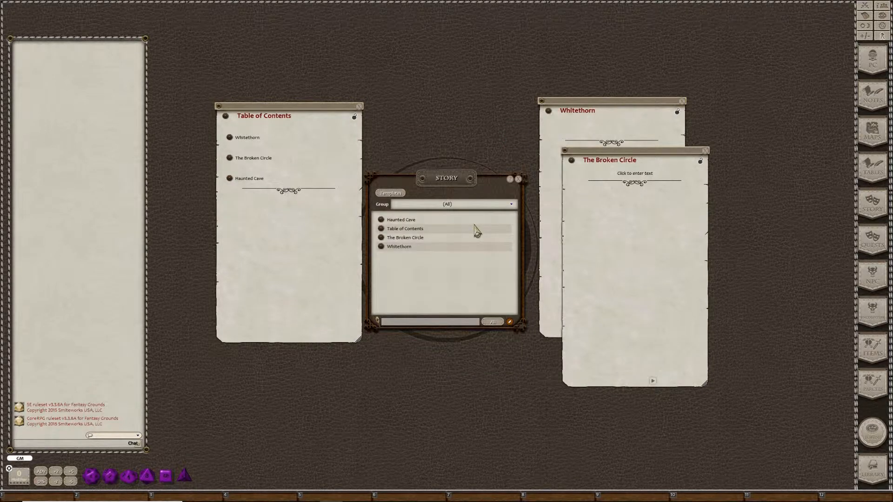
click(704, 150)
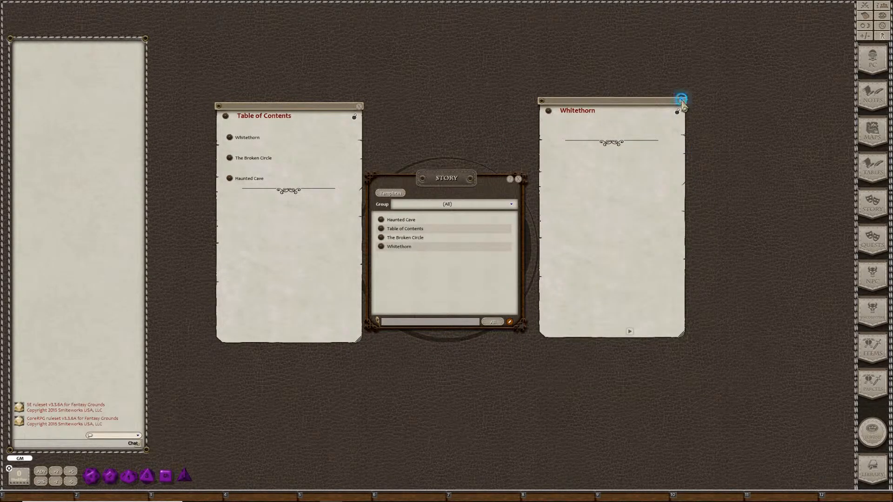
click(682, 101)
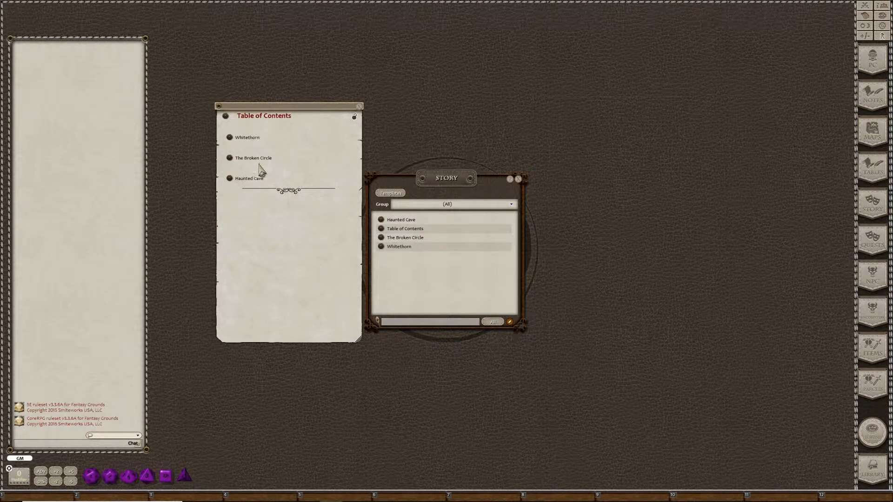
Add a body text line reading "Note: Starting Friendly location." below the Whitethorn link in the Table of Contents, followed by a new line.
click(255, 143)
click(263, 143)
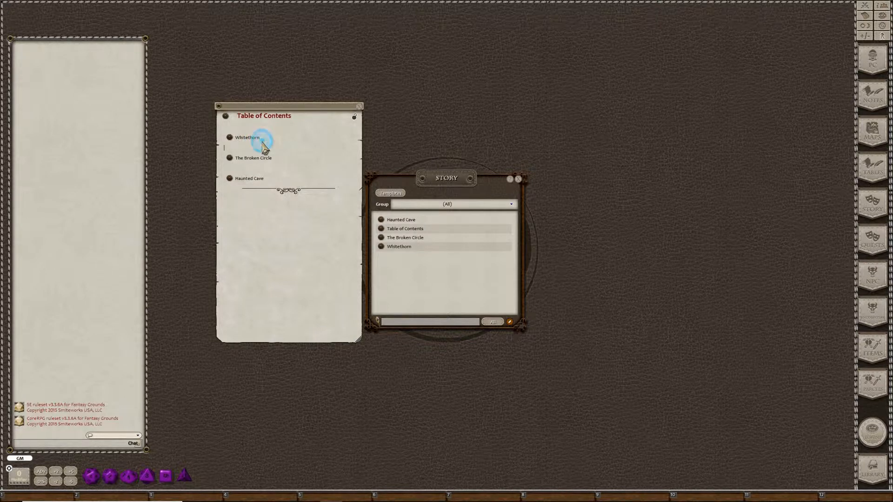
click(280, 140)
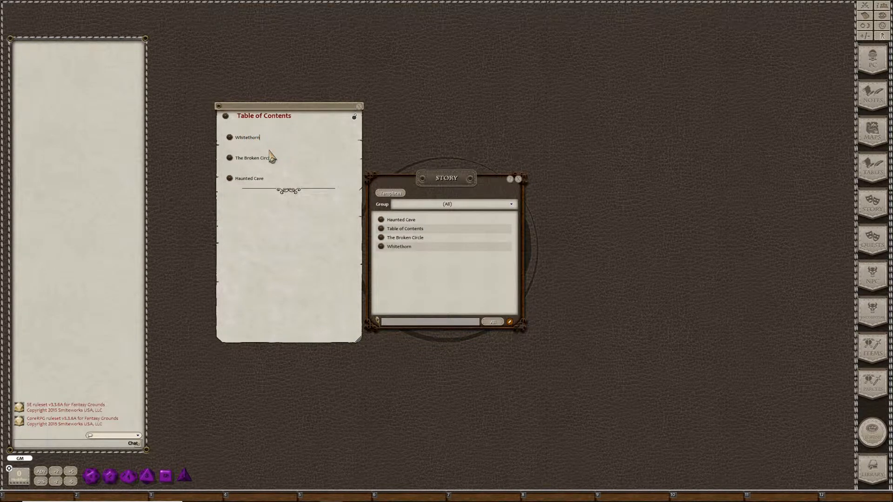
key(Return)
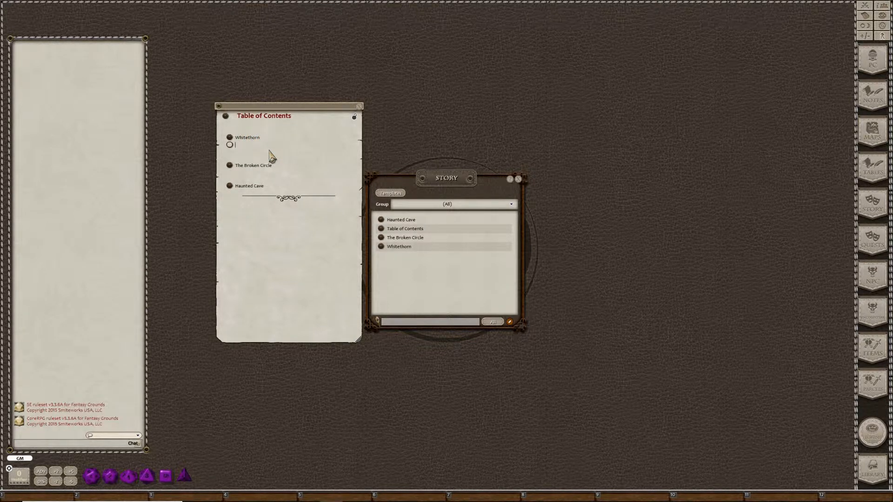
right_click(281, 148)
click(303, 166)
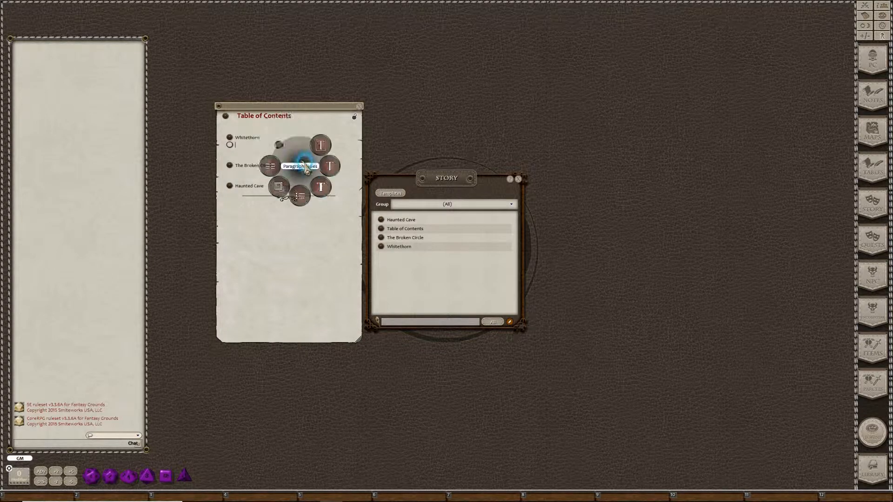
click(328, 165)
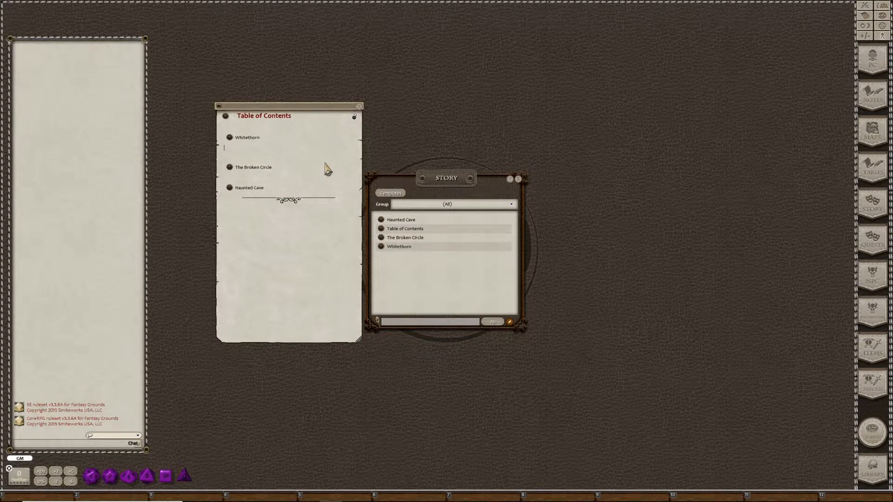
text(Note: Starting Frie)
key(BackSpace)
text(ndly c)
text(ocal)
text(tion,)
key(Return)
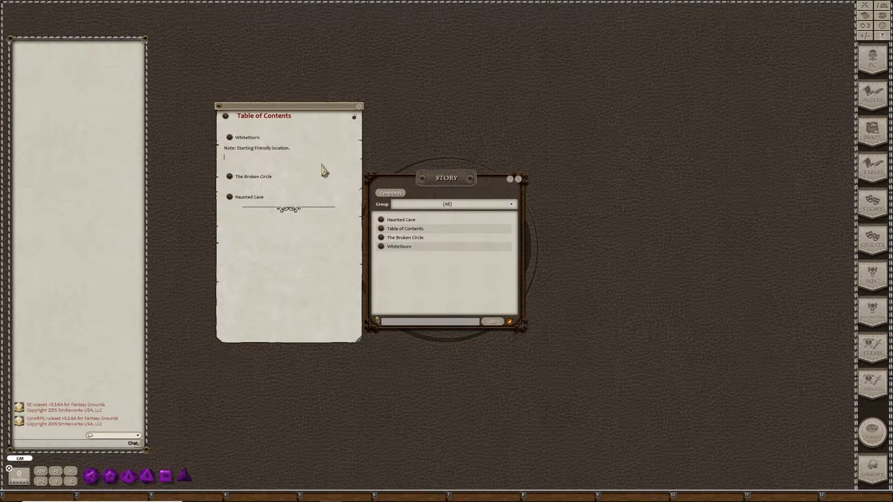
Add the line "Note Enccounter Location" below The Broken Circle link in the Table of Contents, followed by a new line.
click(263, 187)
key(shift)
text(Note Enccounter Location)
key(Return)
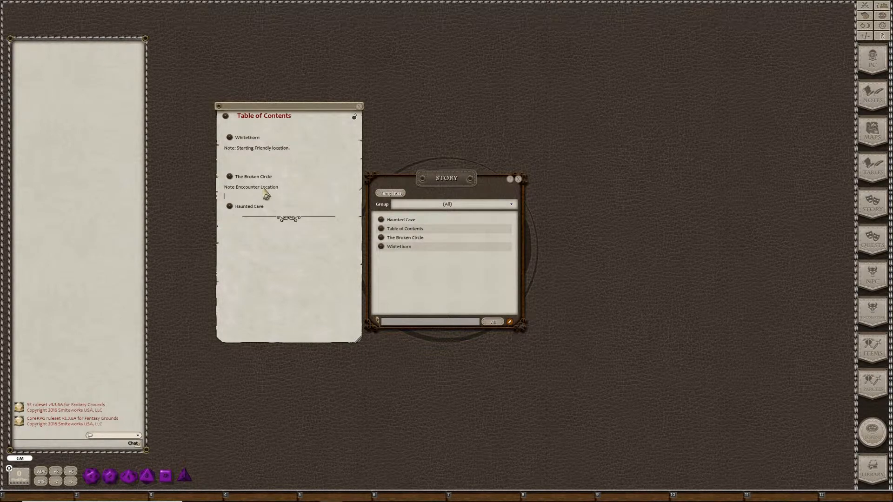
Add a body text line reading "Note Dungeon" below the Haunted Cave link in the Table of Contents, followed by a new line.
click(277, 208)
key(Return)
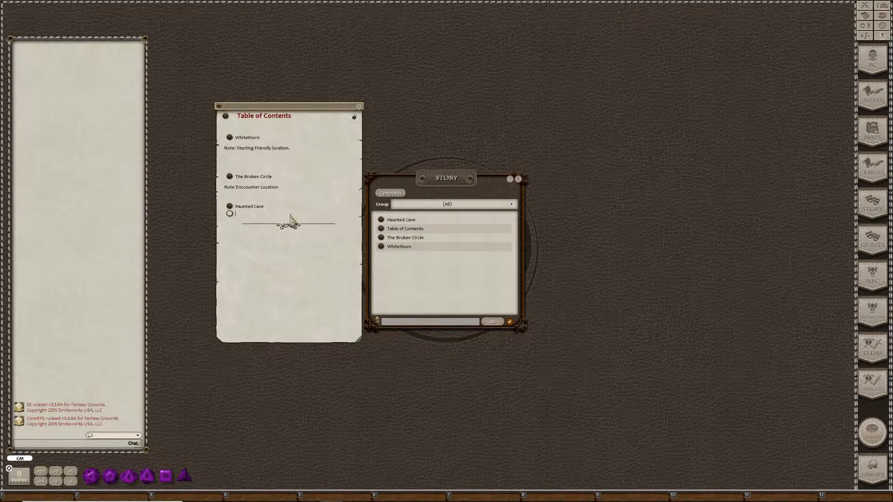
right_click(241, 213)
click(262, 232)
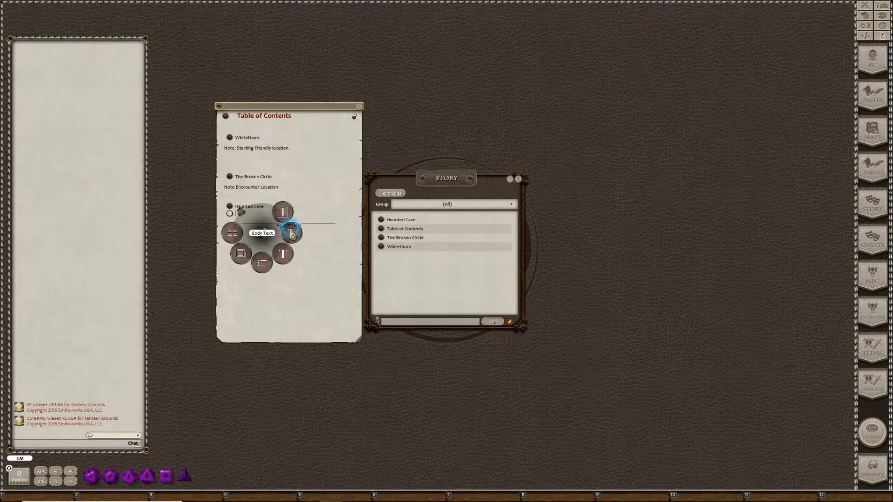
click(292, 233)
text(Note)
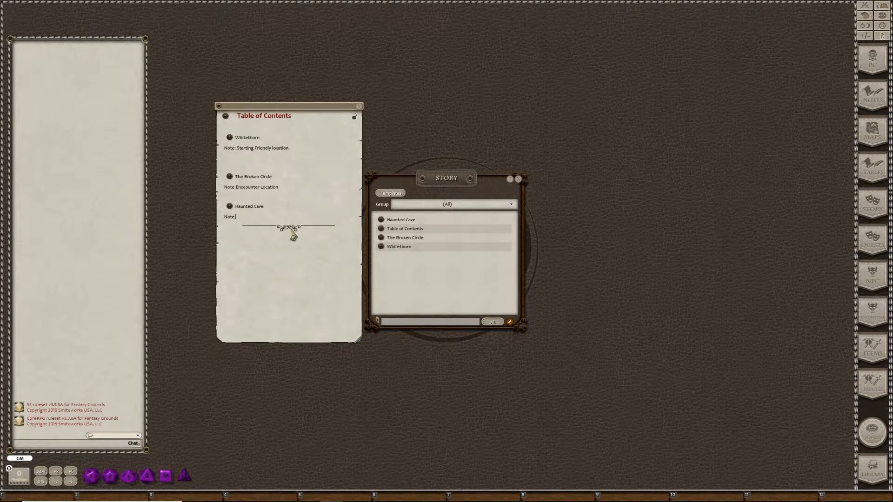
text( Dungeon)
key(Return)
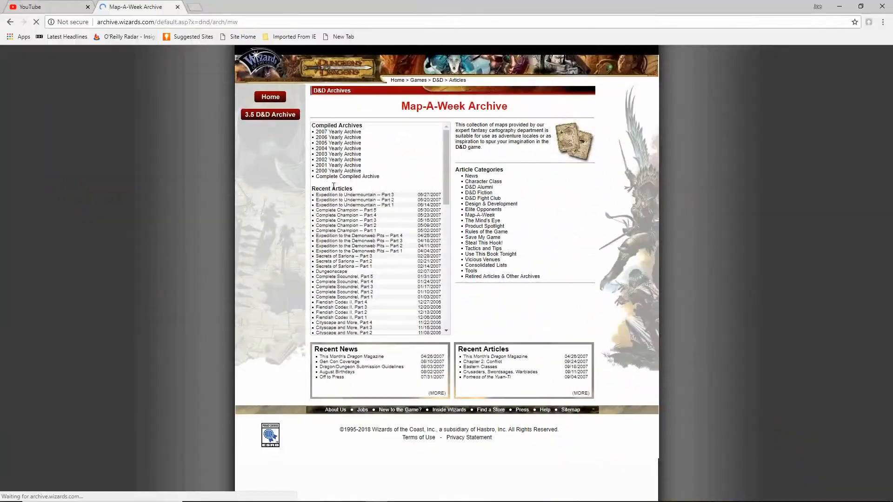
Skim the Map-A-Week Archive list in the browser and preview the Area Map and Encounter Map images in the Creating a Campaign folder.
scroll(334, 186, down, 5)
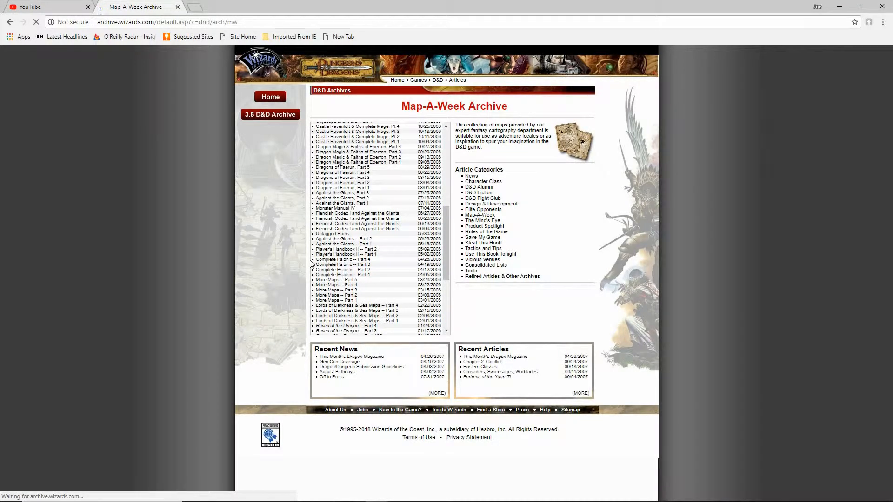
scroll(311, 285, up, 5)
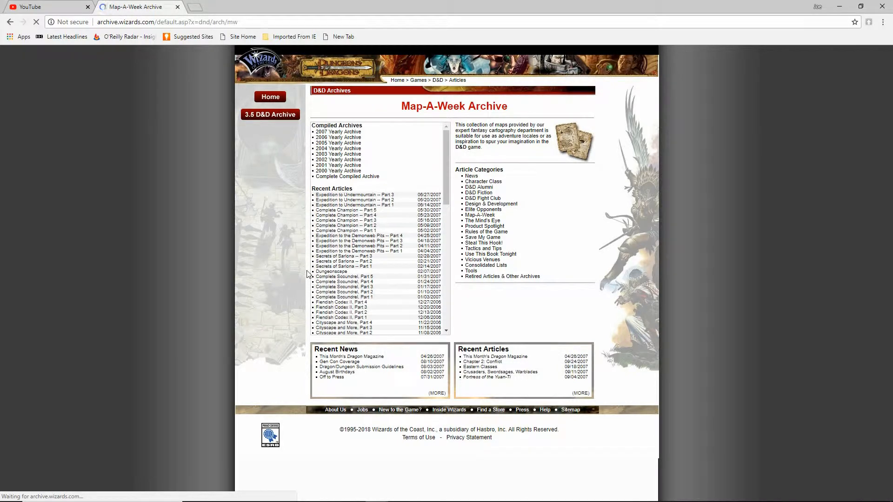
mouse_move(263, 499)
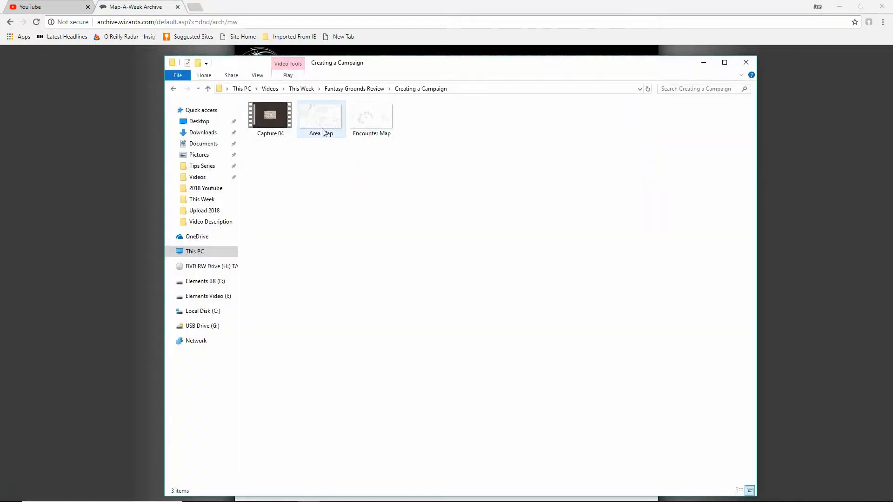
double_click(321, 116)
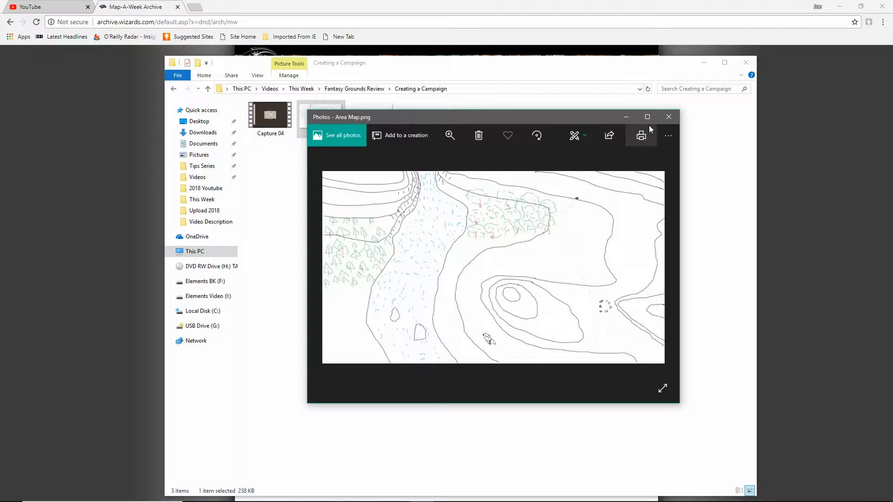
click(668, 117)
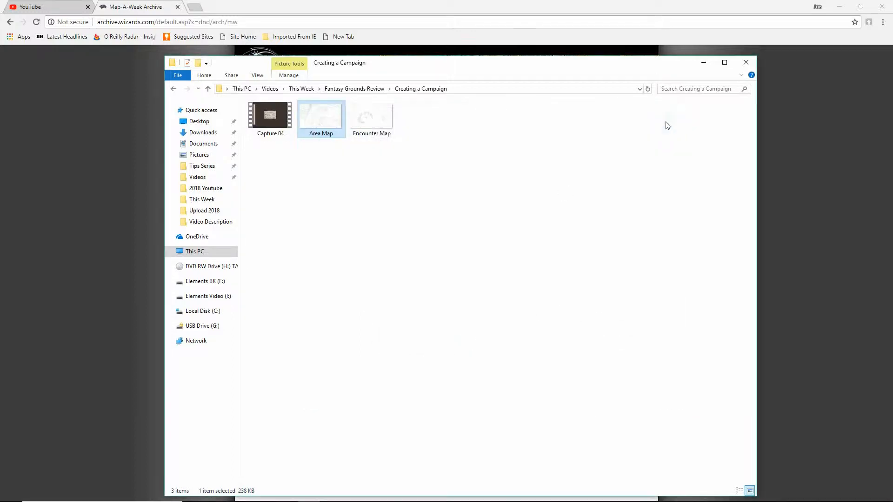
double_click(382, 125)
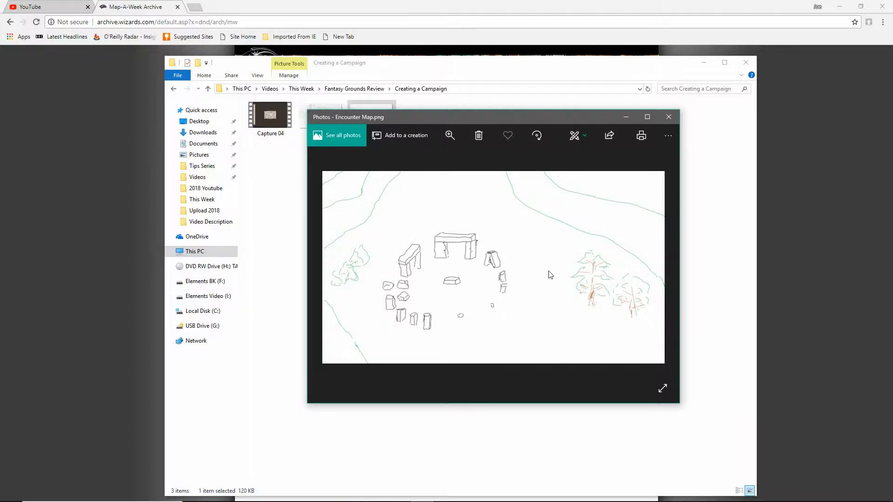
click(660, 120)
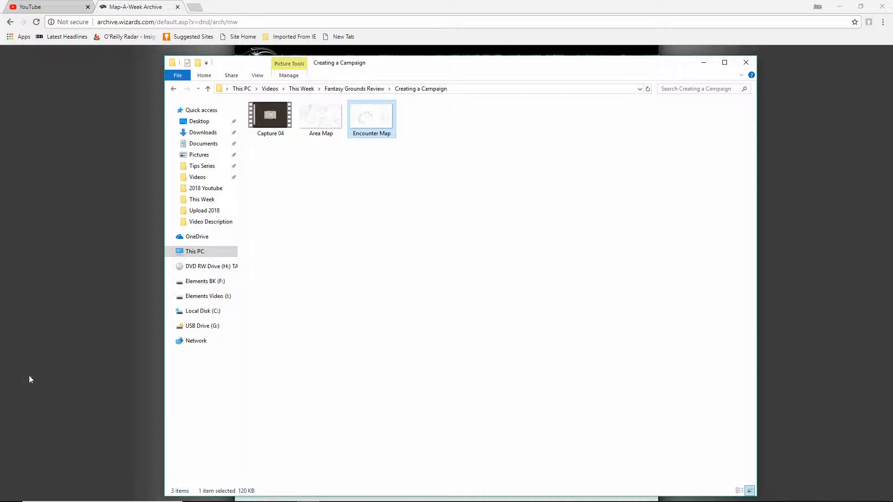
Return to the Map-A-Week Archive in the browser and open the 8/10 Village 2 map image from the 2000 Yearly Archive.
click(105, 334)
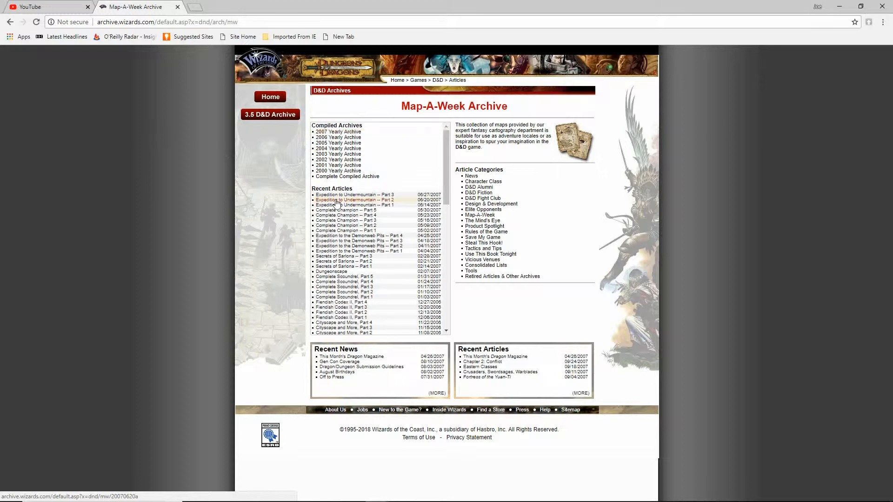
click(336, 172)
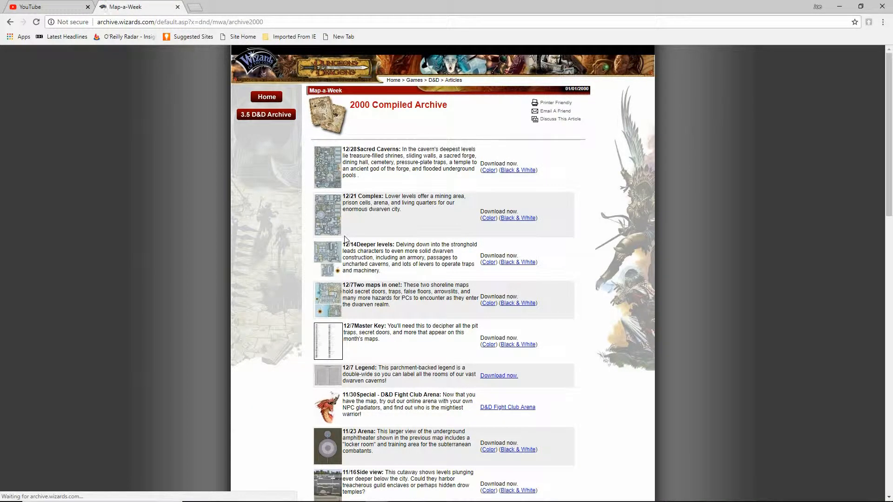
scroll(345, 240, down, 7)
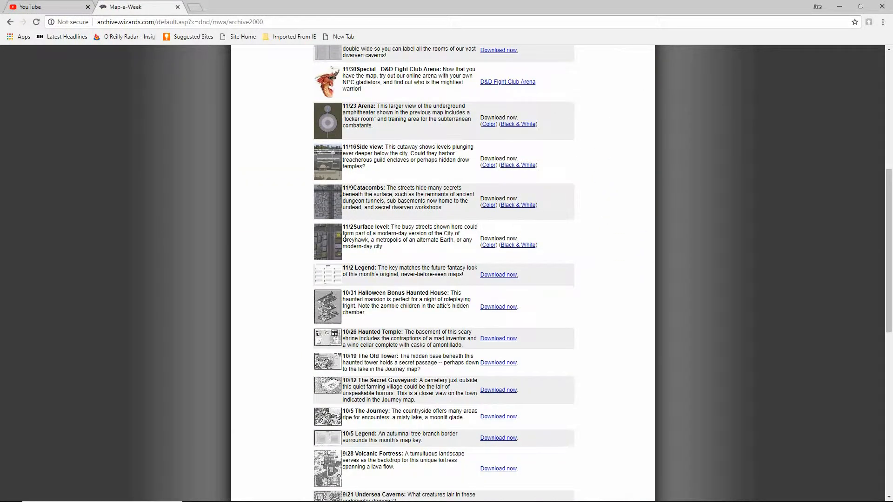
scroll(345, 238, down, 5)
scroll(345, 239, down, 5)
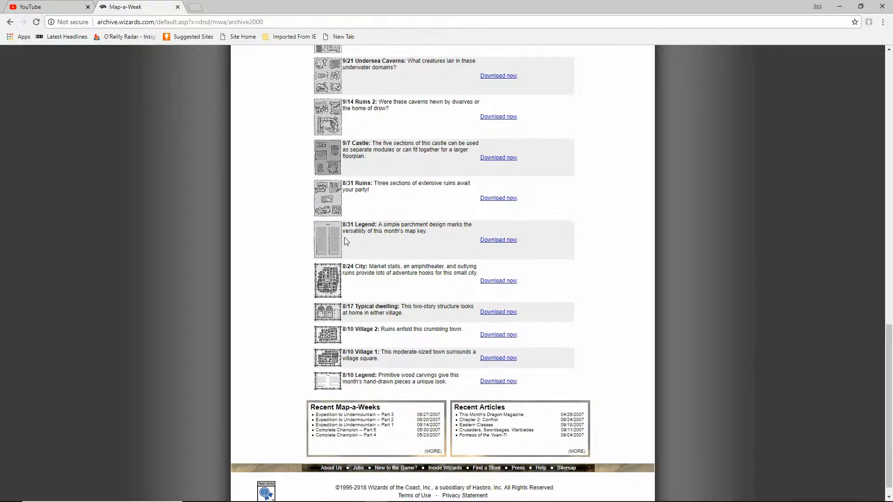
scroll(345, 240, down, 1)
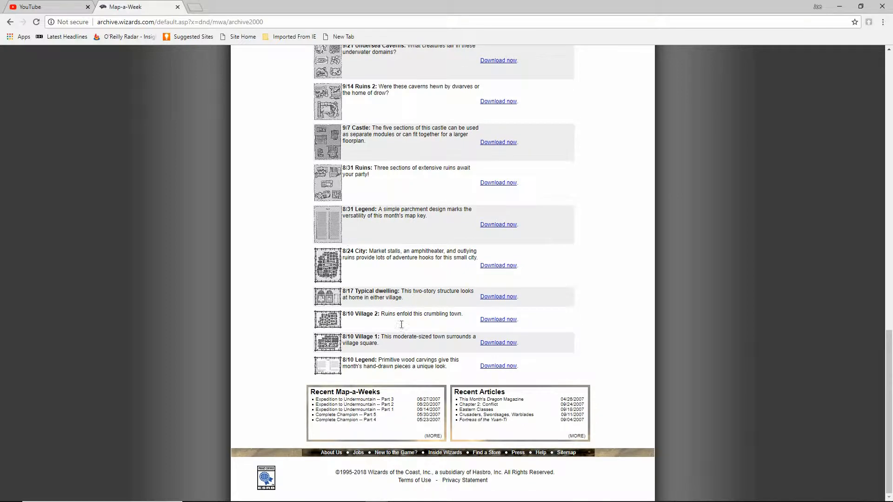
click(494, 323)
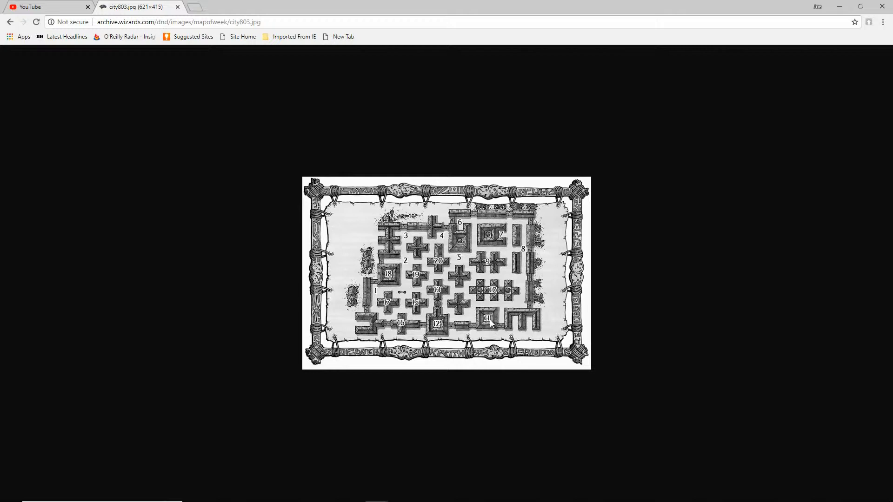
Check the Creating a Campaign folder for the Whitethorn map image, and open the Images & Maps list in Fantasy Grounds.
click(308, 493)
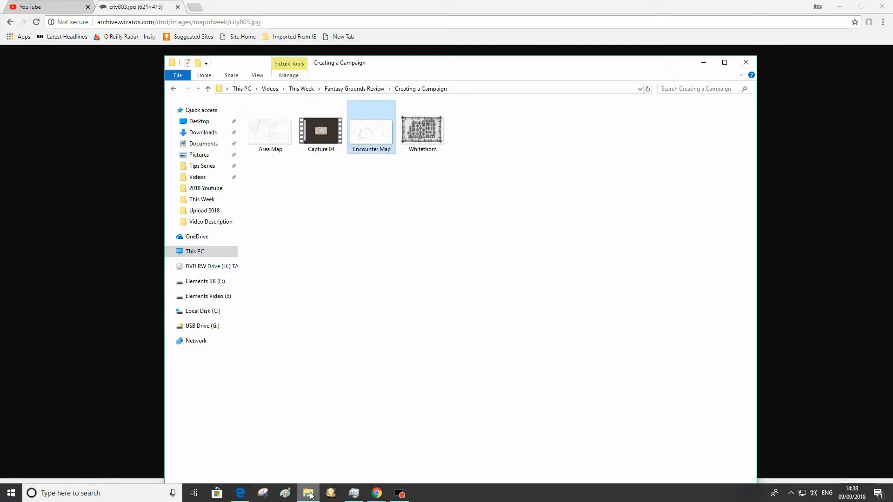
click(436, 253)
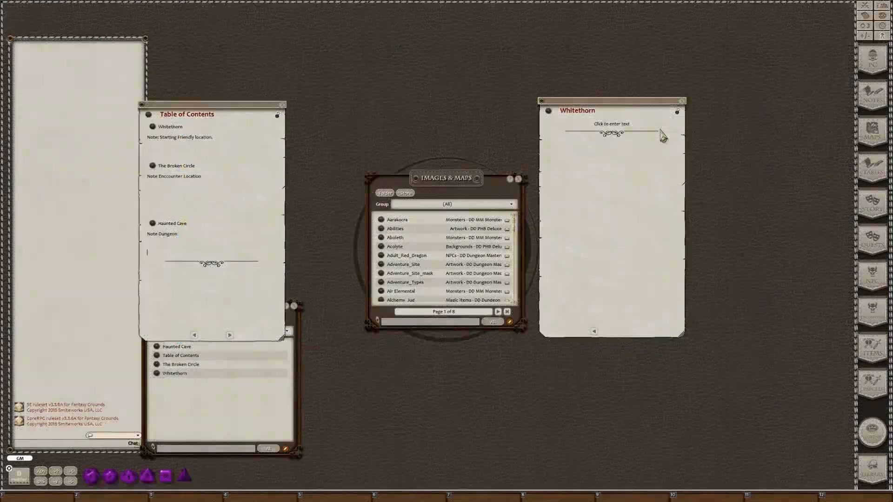
click(873, 131)
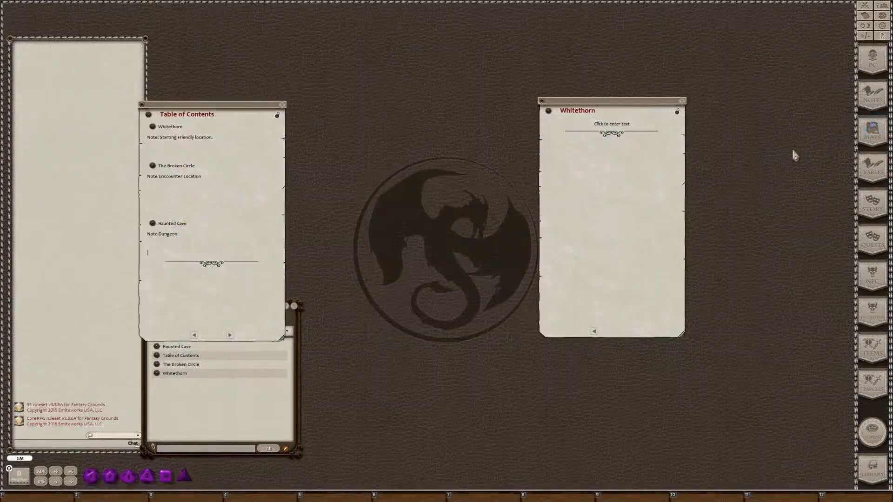
click(870, 132)
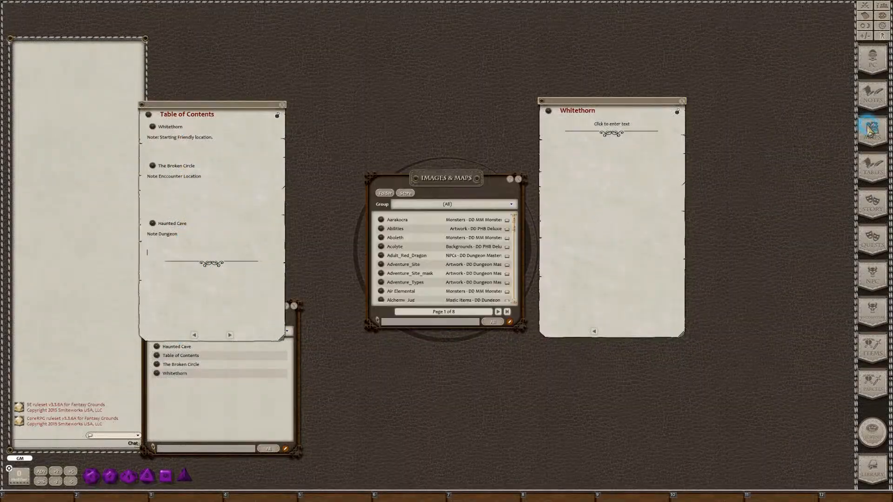
Copy the Area Map, Encounter Map and Whitethorn images into The Broken Circle campaign's images folder, and return to Fantasy Grounds.
click(384, 187)
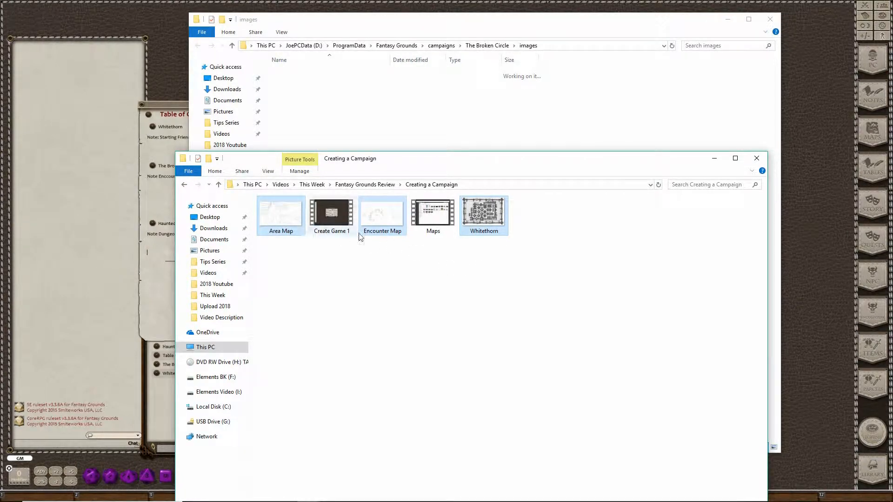
drag(384, 219, 391, 120)
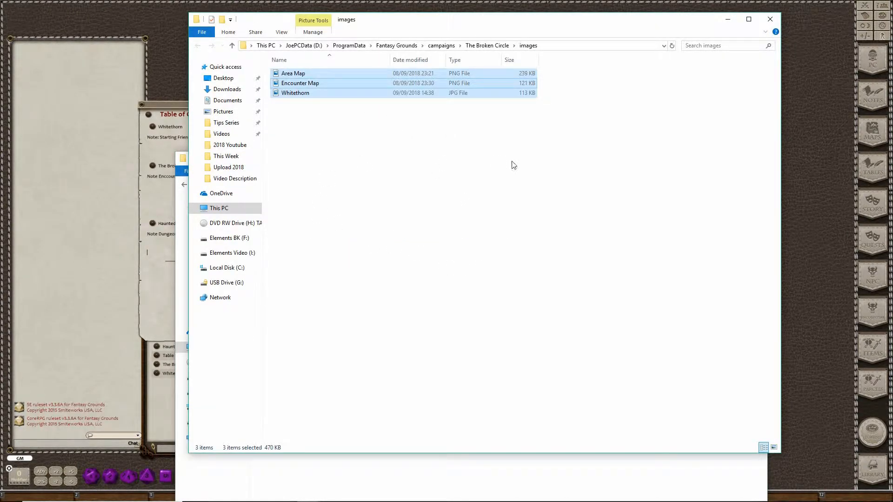
click(830, 155)
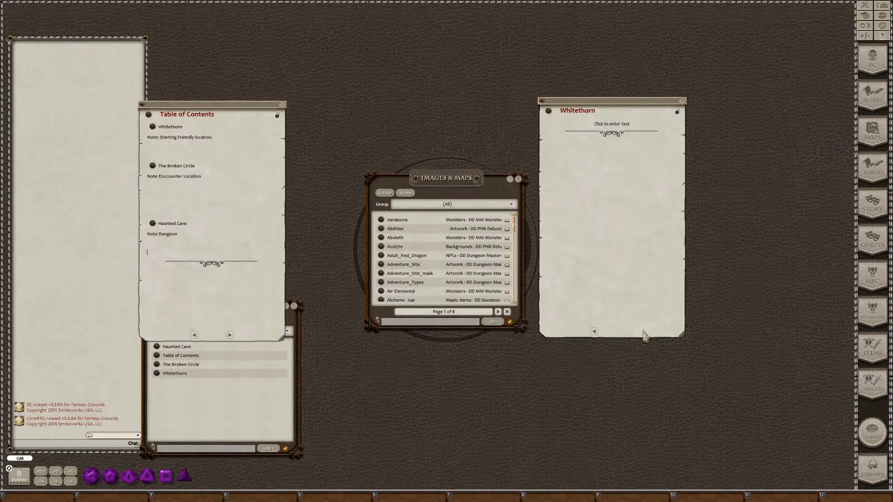
Show the (New) image group and link Whitethorn in the Whitethorn story, and Area Map and Encounter Map in the Table of Contents.
click(512, 204)
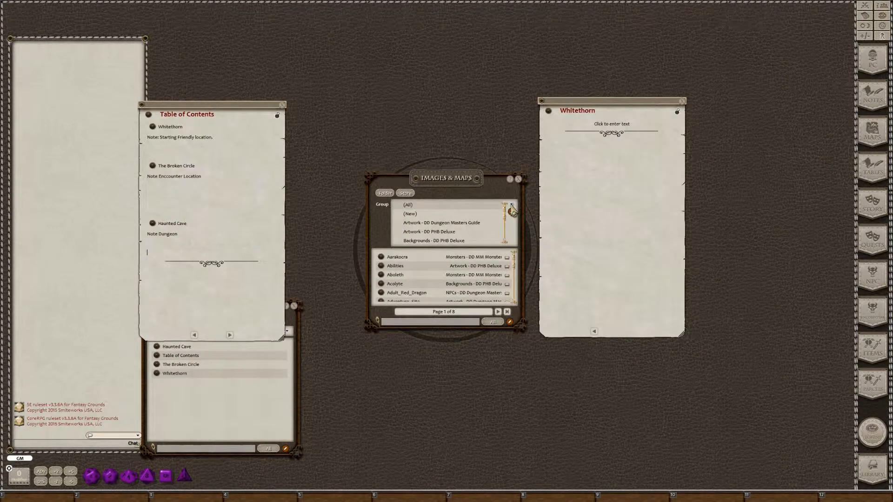
click(446, 214)
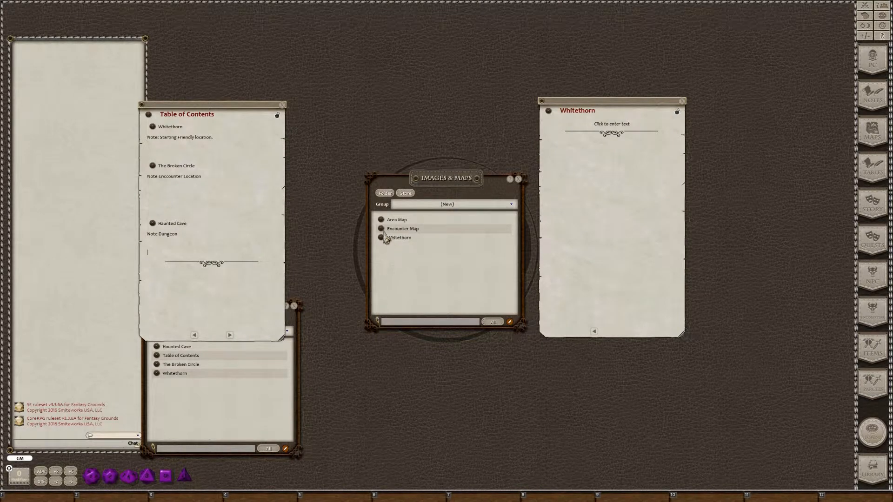
drag(381, 237, 554, 124)
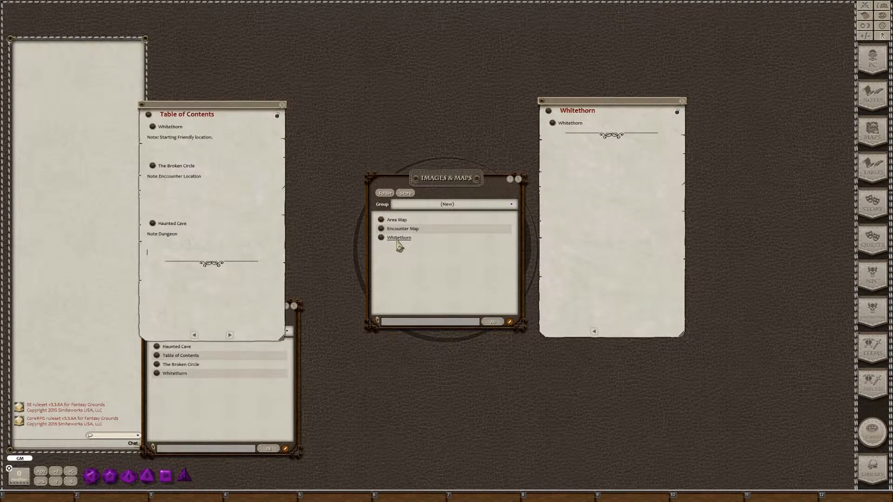
drag(381, 220, 160, 255)
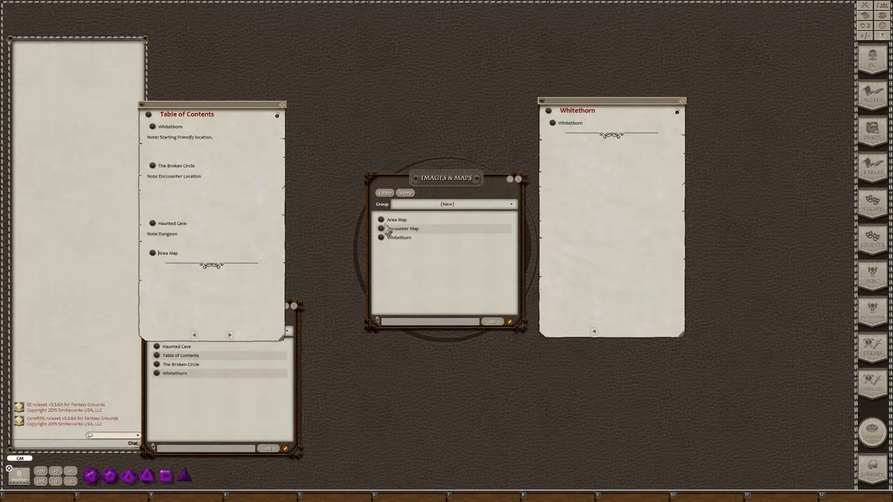
drag(381, 228, 170, 196)
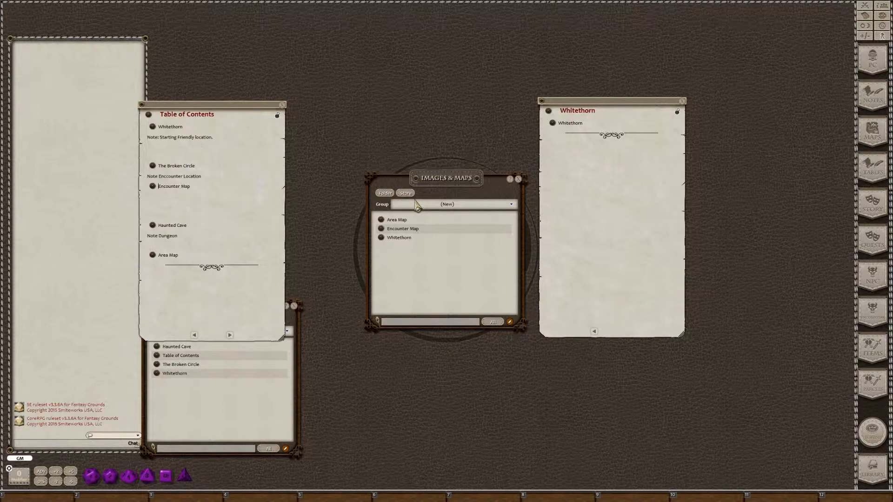
Open the Whitethorn map linked in the Whitethorn story, enlarge it beside the story to examine it, and close it.
click(552, 124)
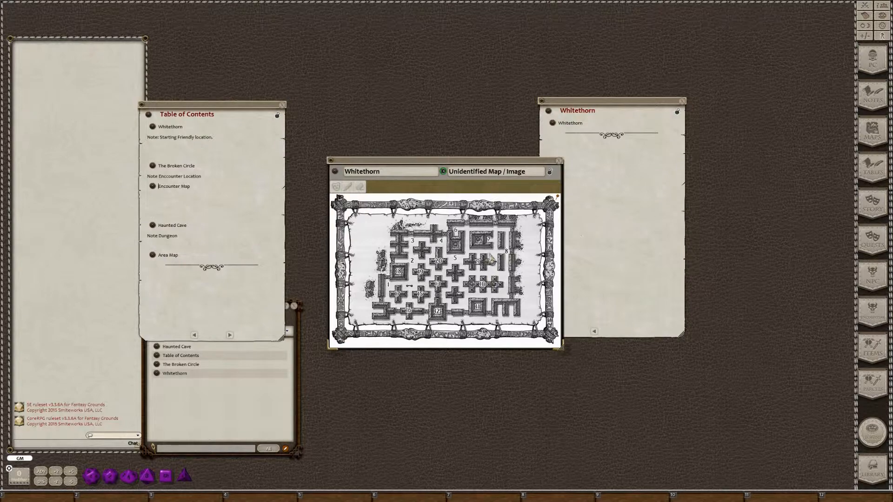
drag(558, 349, 720, 498)
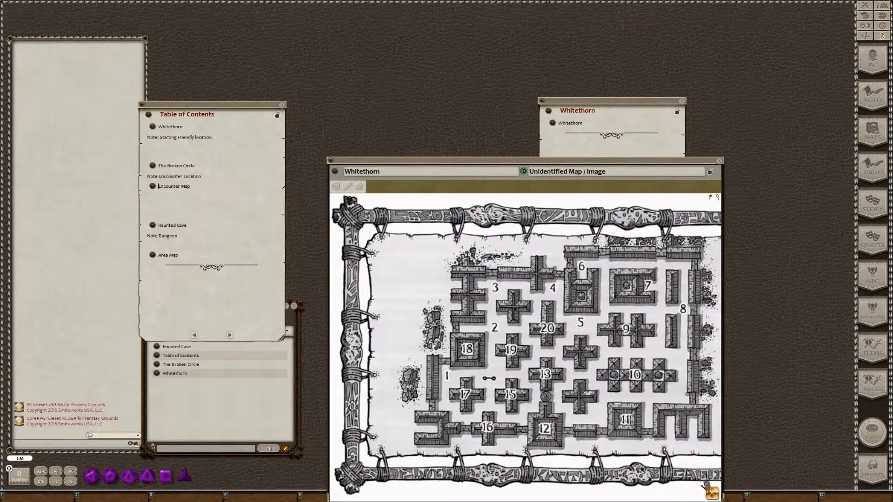
click(434, 159)
drag(433, 160, 244, 35)
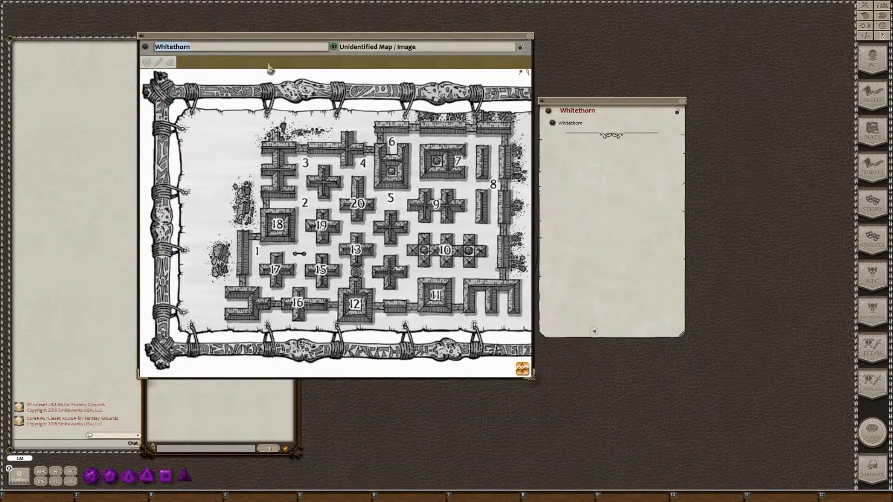
drag(594, 102, 624, 87)
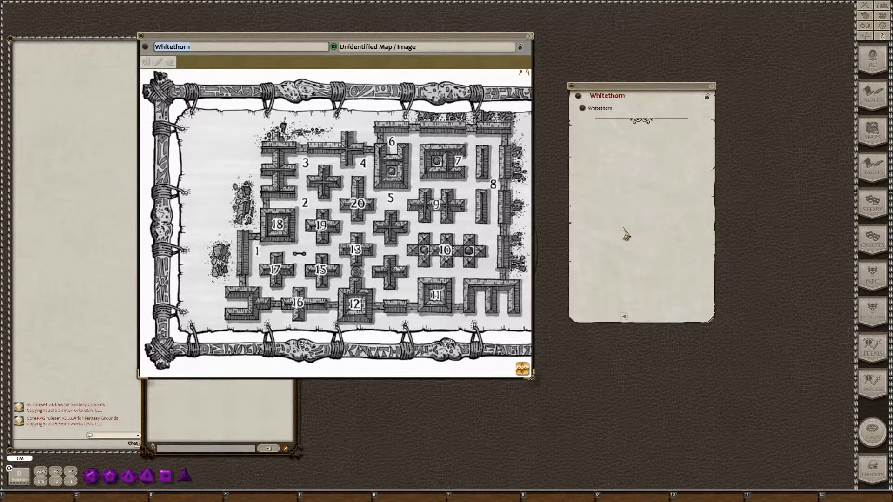
key(Escape)
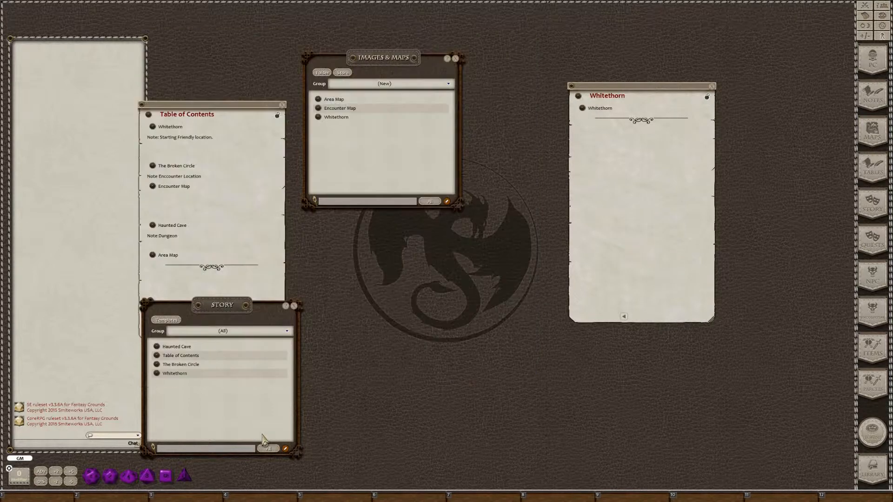
Create a story titled "20 Dew Drop Inn" with the text "Friendly local Inn and Tavern. Best Inn in the town.".
click(285, 450)
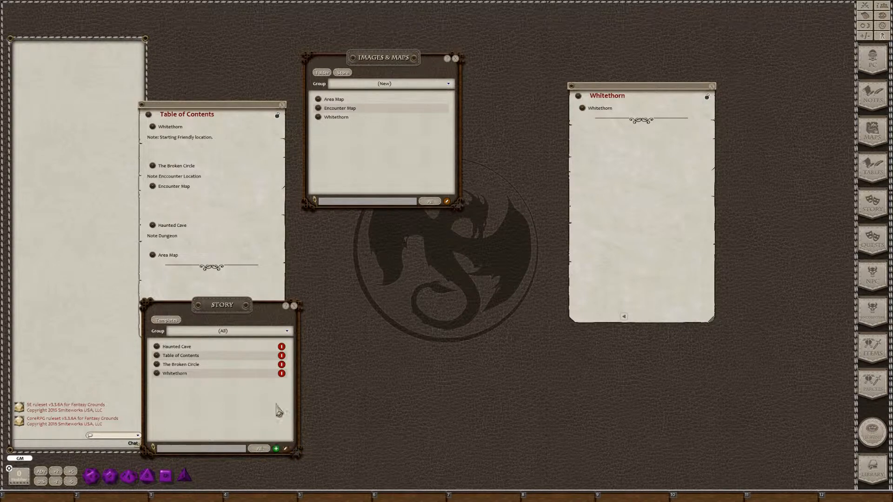
click(277, 450)
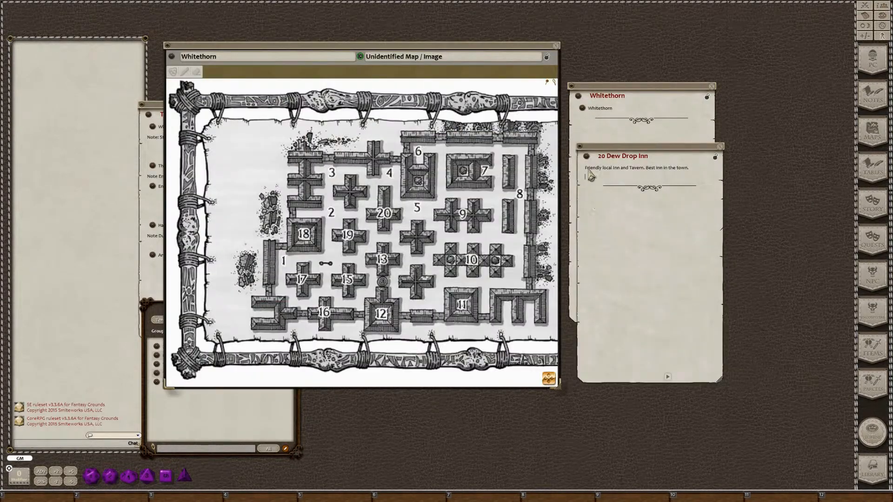
Pin the Dew Drop Inn story at number 20 on the Whitethorn map and link it in the Whitethorn story.
drag(588, 159, 385, 213)
drag(579, 132, 581, 130)
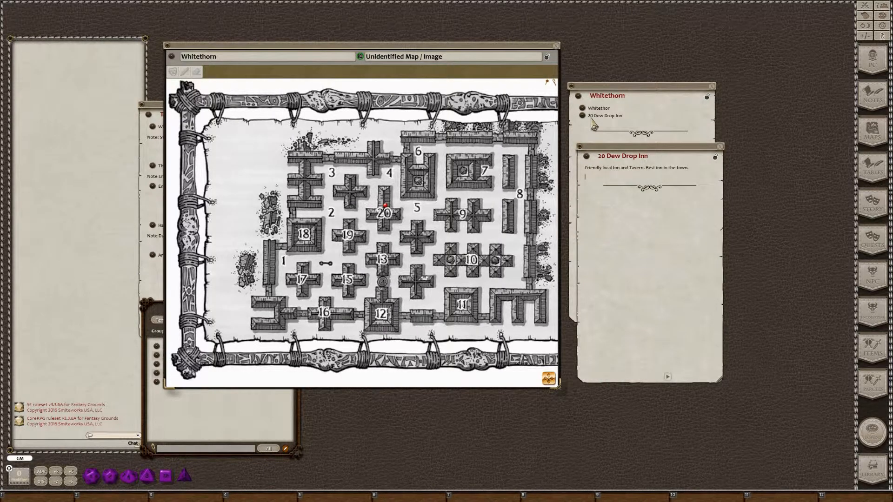
Put the number in brackets in both the inn's story title and its link in the Whitethorn story, reading "(20) Dew Drop Inn".
click(605, 157)
text())
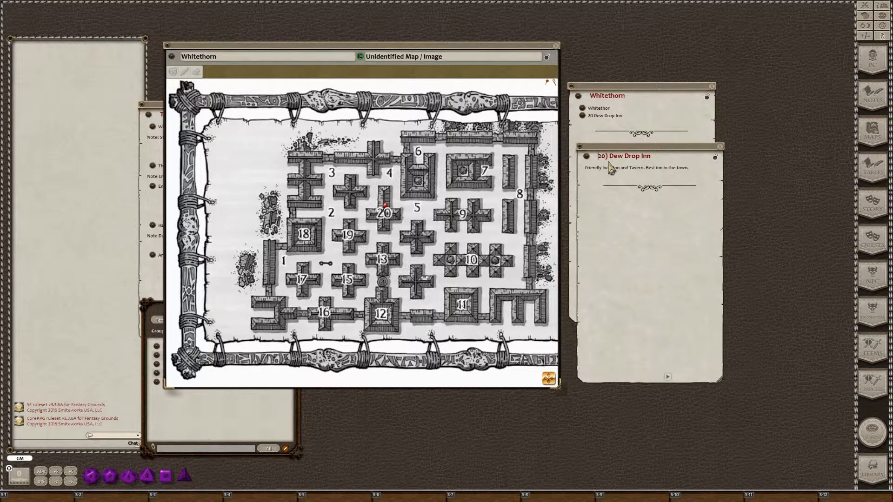
text(()
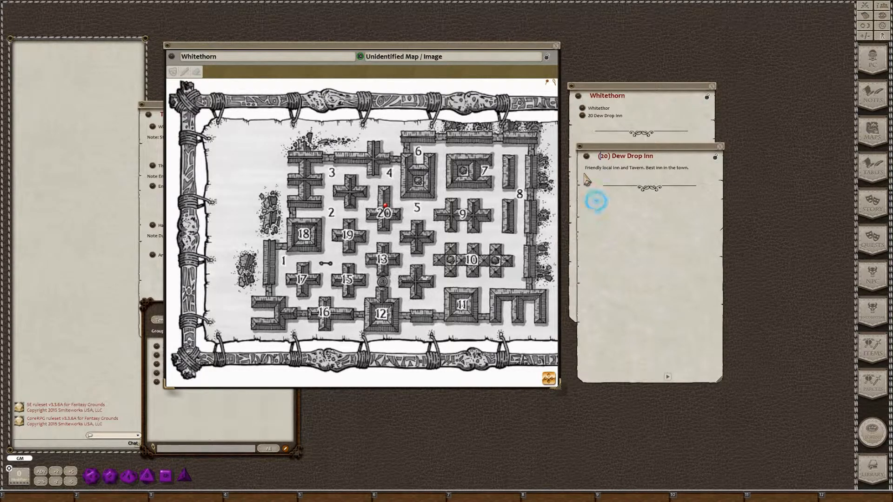
click(590, 116)
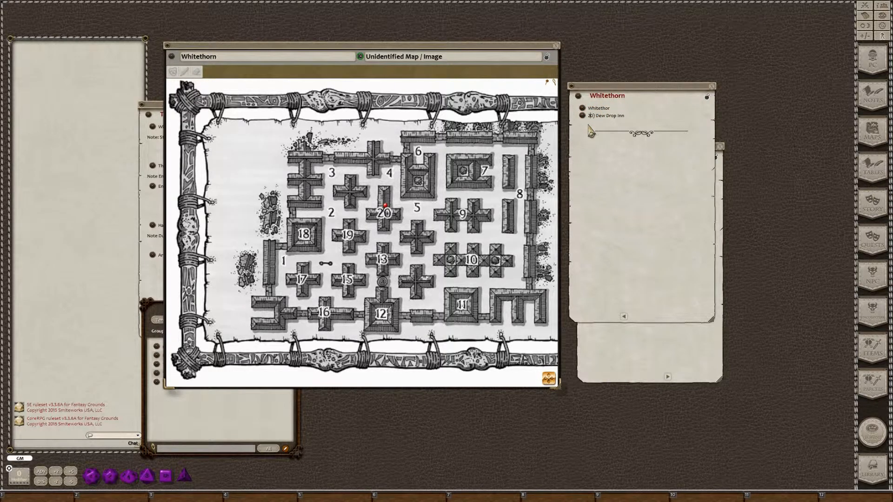
key(shift)
text(()
click(649, 348)
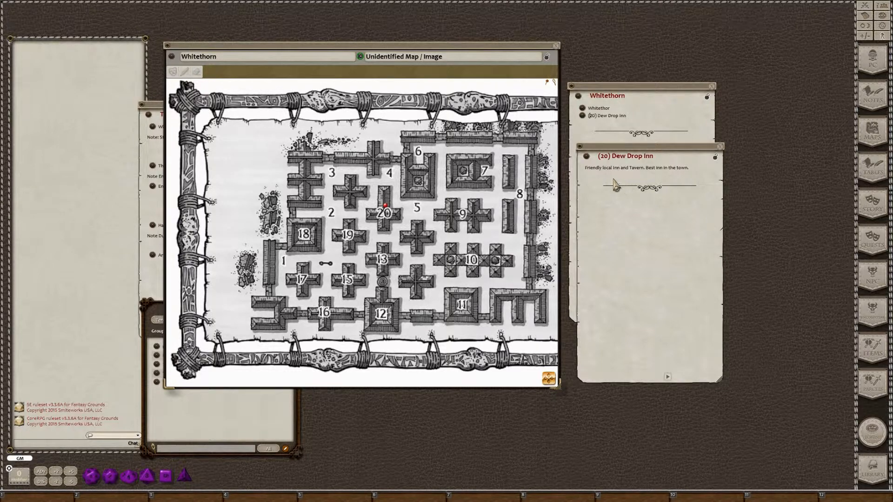
Create another story entry and title it "The Smithy".
click(385, 239)
click(227, 436)
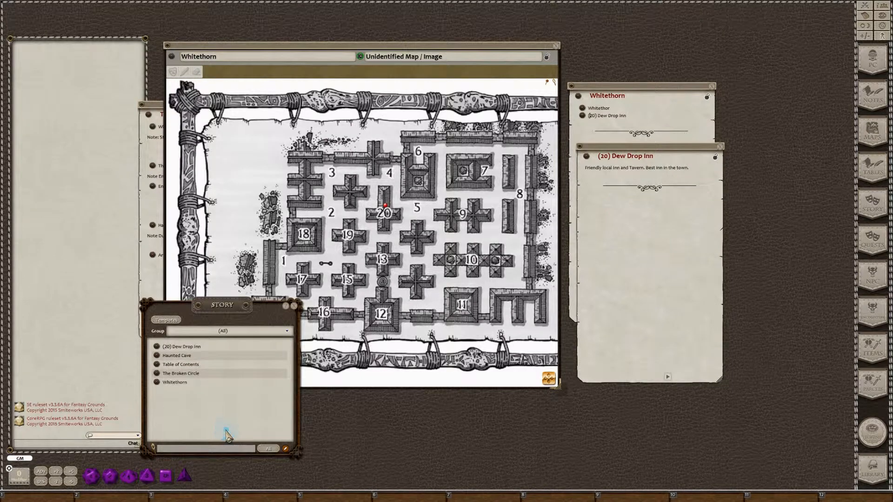
click(286, 450)
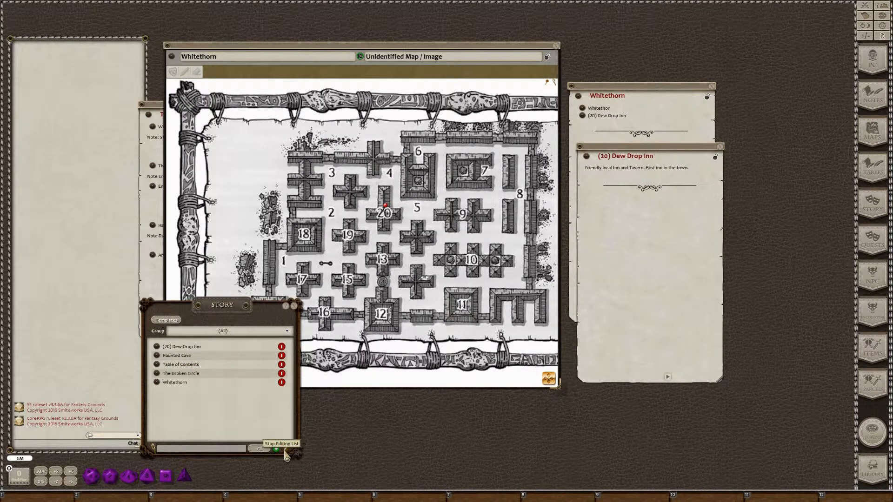
click(276, 450)
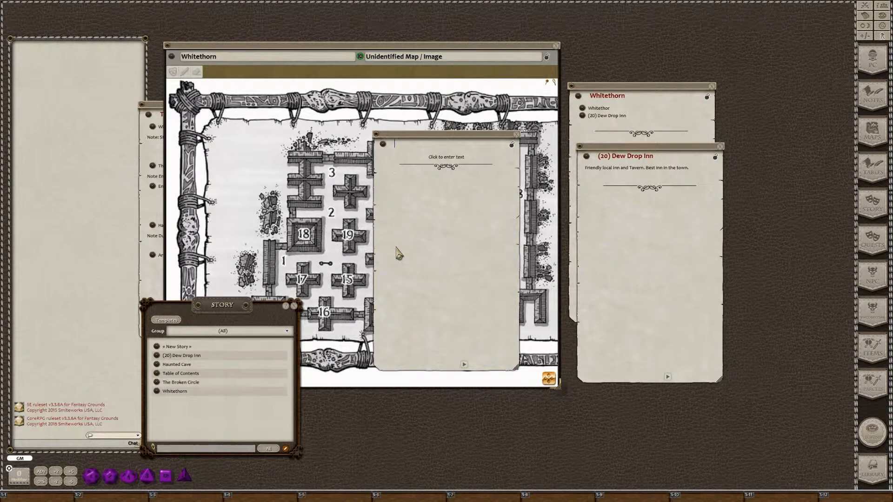
text(rth)
key(BackSpace)
text(The Smithy)
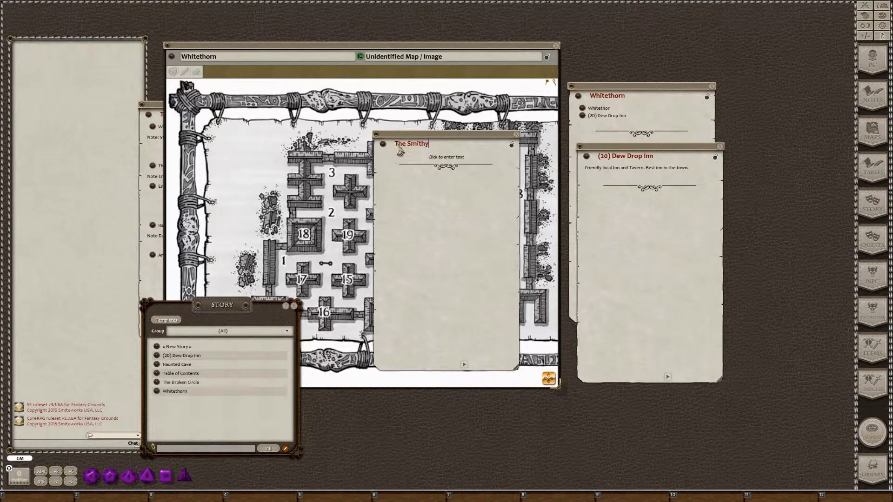
Prefix The Smithy's title with "(7)" and pin the story at number 7 on the Whitethorn map.
drag(406, 135, 462, 190)
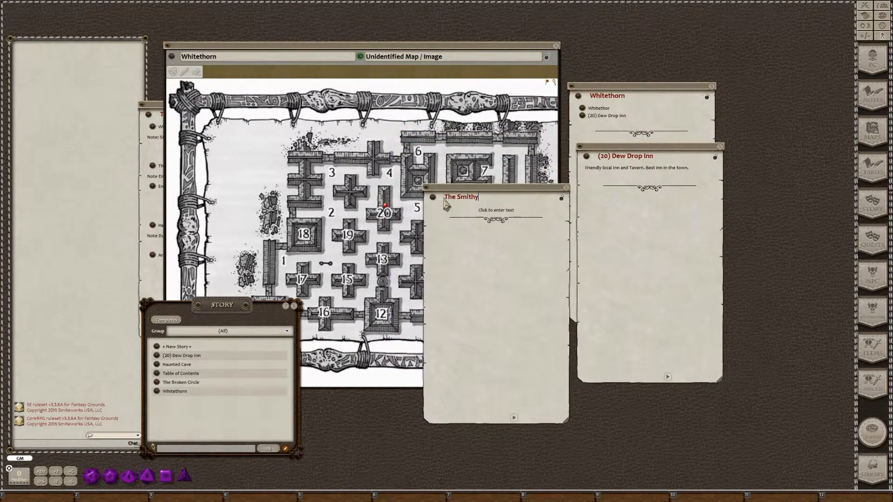
click(439, 197)
click(444, 198)
text((7))
drag(433, 197, 466, 173)
drag(432, 197, 590, 178)
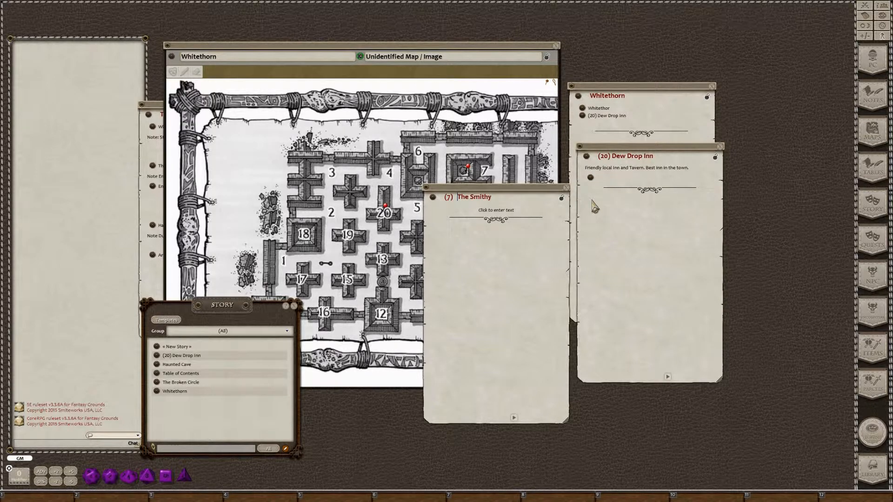
click(597, 187)
key(BackSpace)
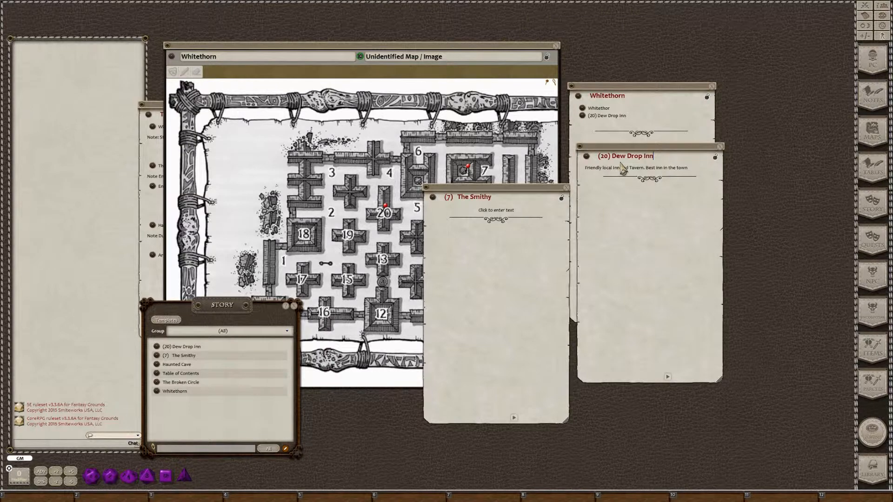
Write "Local Blacksmith and Stables" in The Smithy story, add a line naming the blacksmith, and start a new line.
click(505, 211)
text(Local )
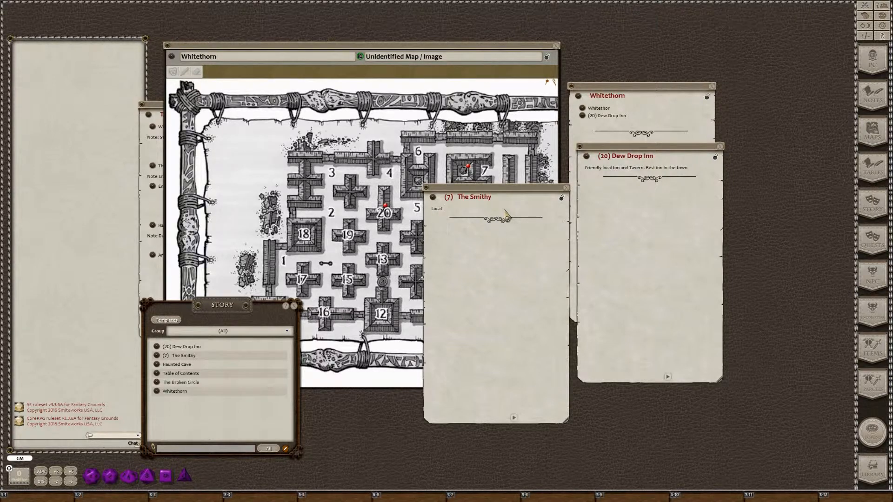
text(Blacksmith and)
text(Stables)
key(Return)
text(fred Smithson the Blacksmith.)
key(Return)
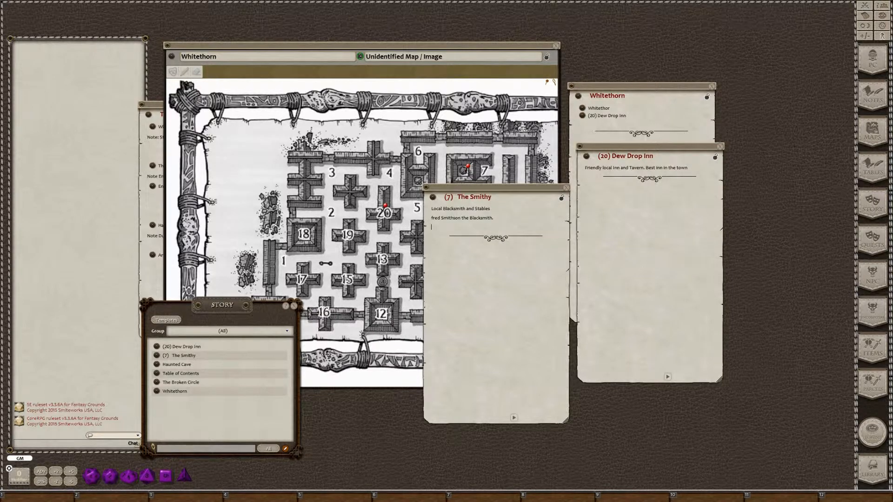
Create a new NPC with Strength 15, Constitution 15, Intelligence 12 and Charisma 8.
click(870, 276)
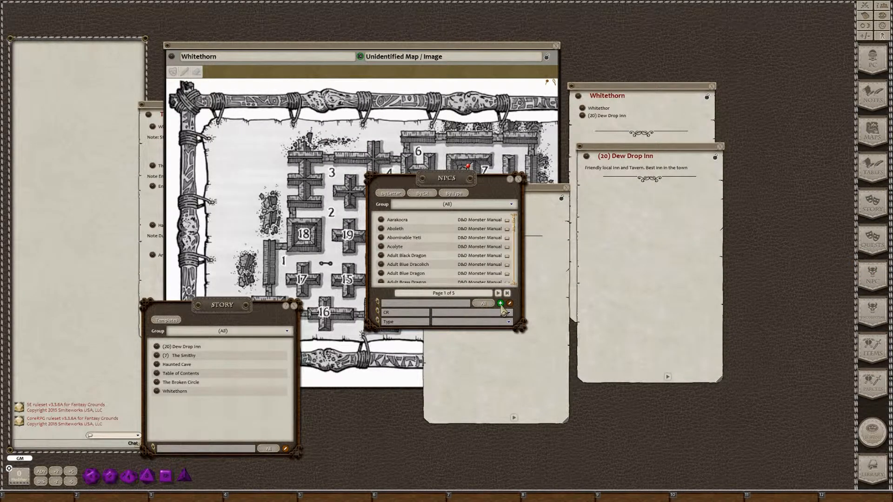
click(501, 304)
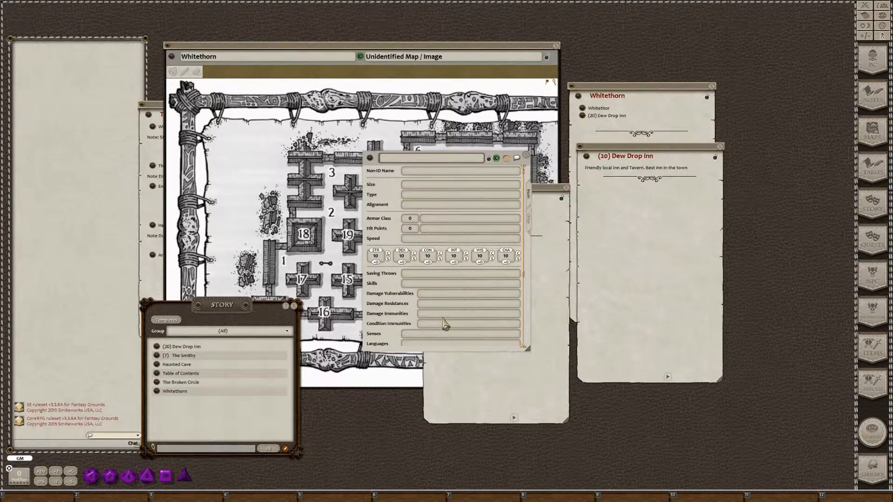
click(377, 257)
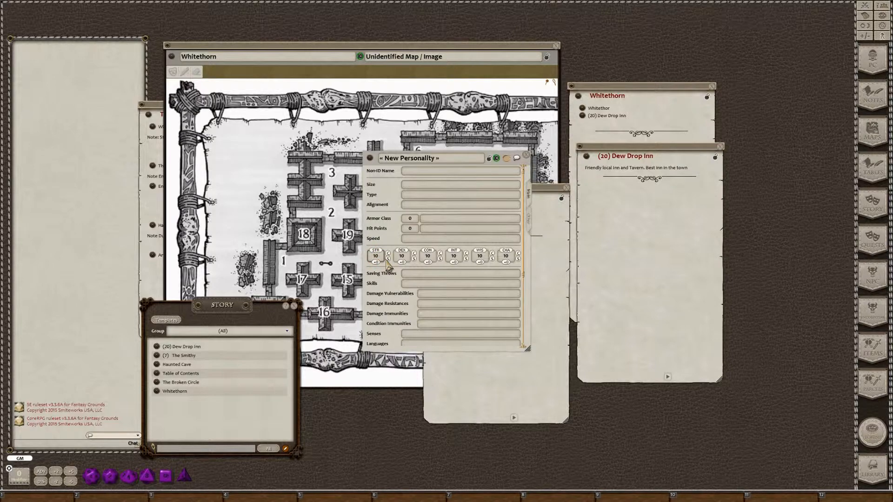
click(427, 257)
click(456, 256)
click(505, 257)
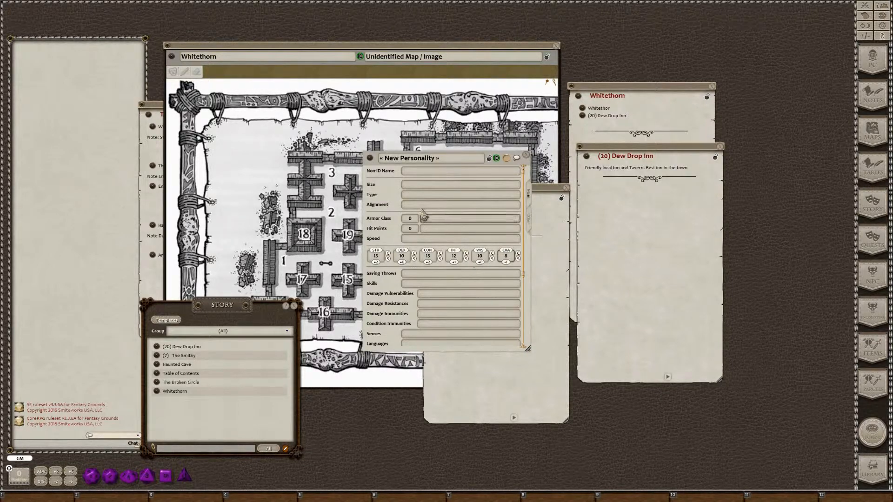
Enter the full name of The Smithy's blacksmith as the new NPC's name.
click(442, 159)
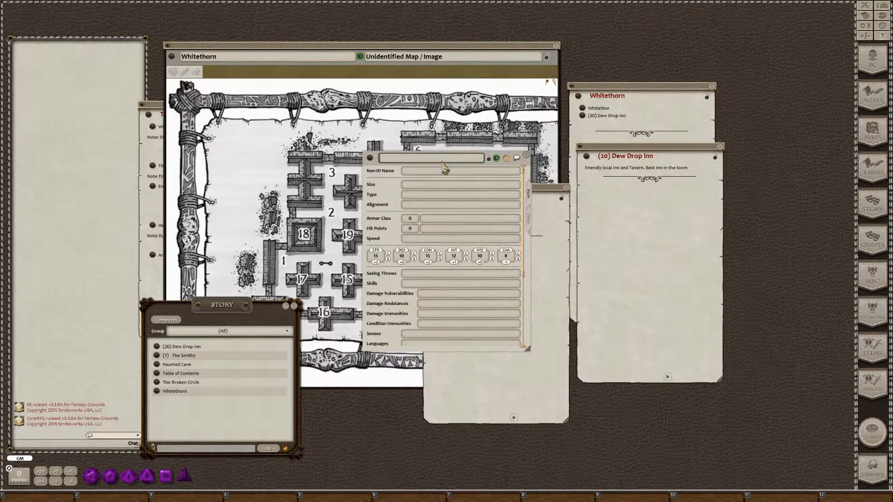
text(Fred Smithson)
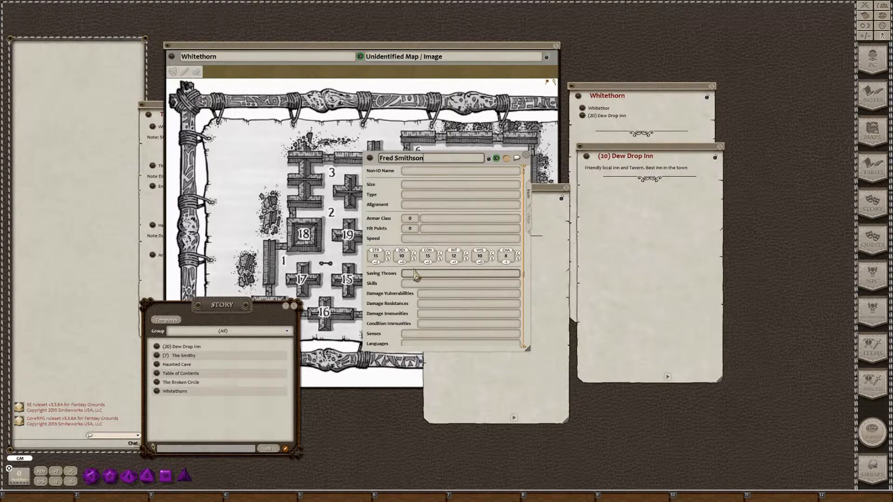
Set the blacksmith NPC's Armor Class to 10, Hit Points to 20, Speed to 30 and Languages to Common, and close the record.
click(411, 219)
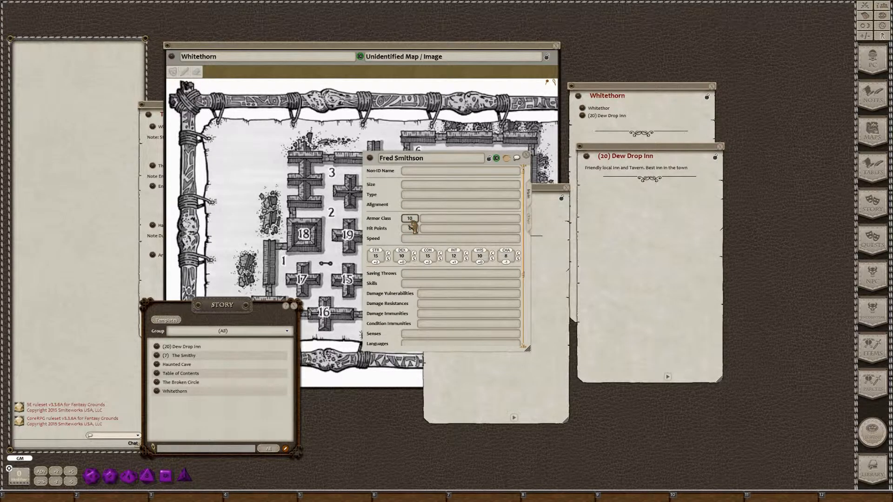
click(410, 228)
click(437, 227)
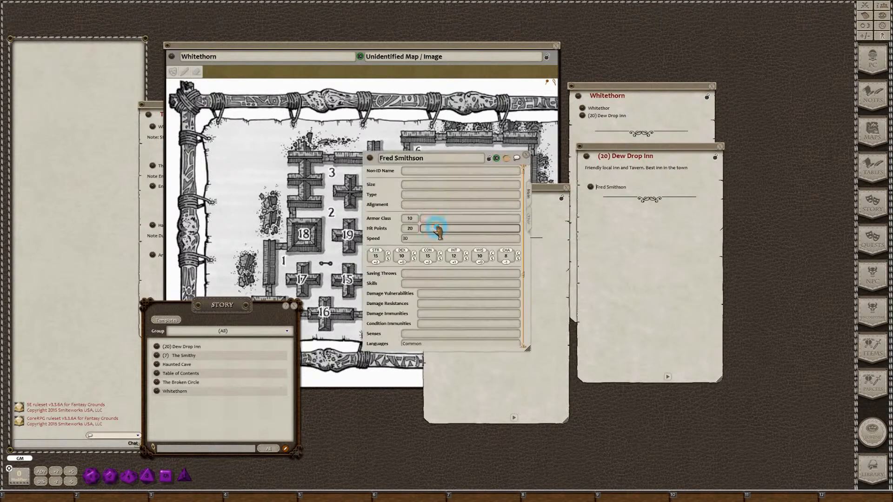
click(526, 155)
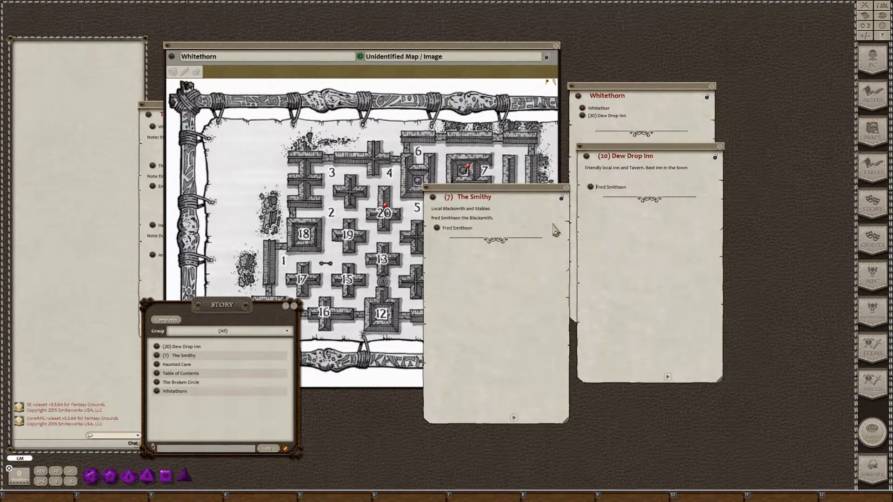
Open the blacksmith NPC from its link in the Dew Drop Inn story, and close both the record and The Smithy story.
click(590, 187)
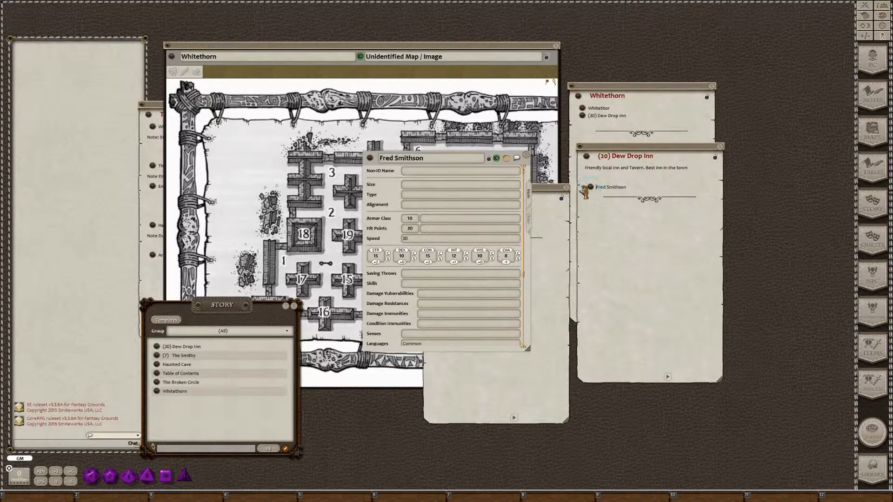
click(526, 155)
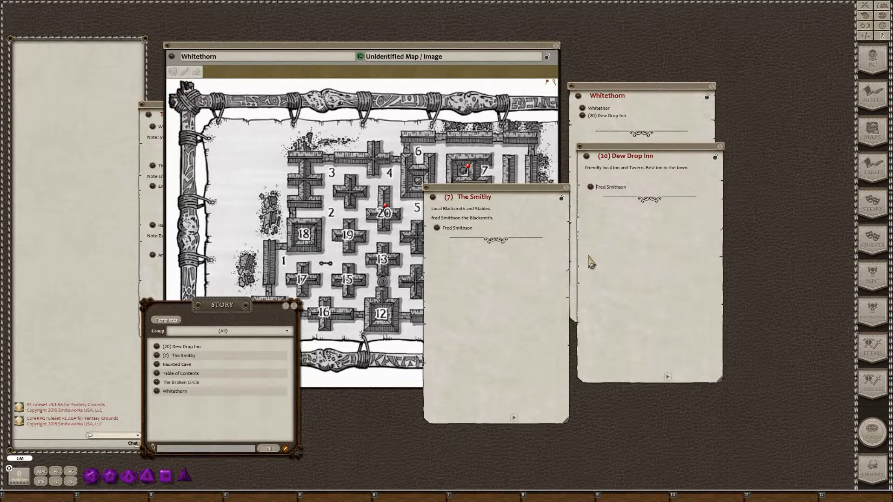
click(566, 188)
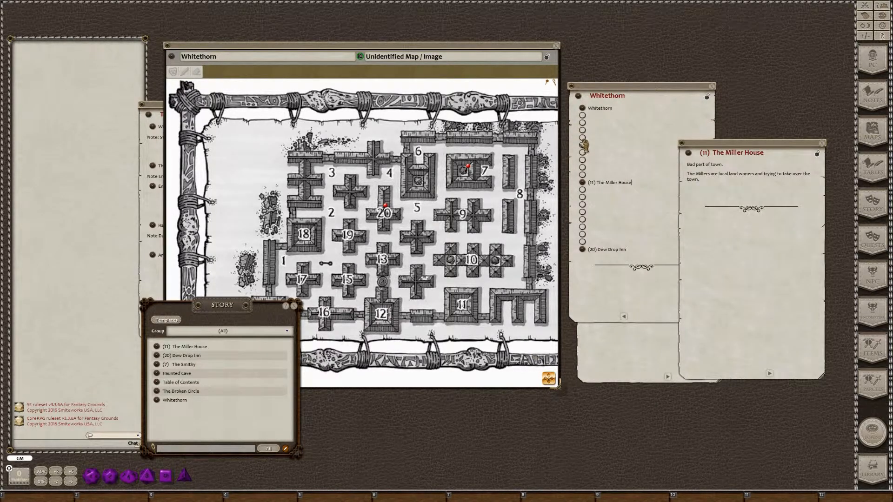
Link The Smithy story at entry 7 of the Whitethorn location list and label it "(7) The Smithy".
click(583, 158)
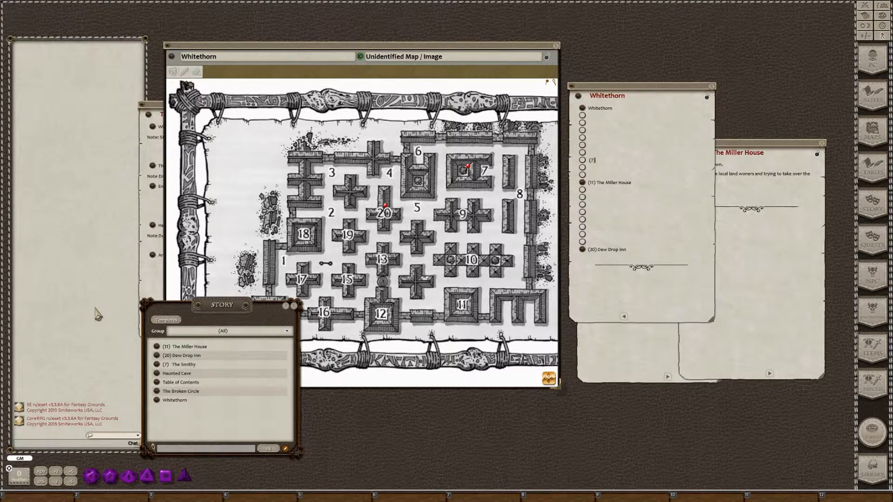
drag(157, 368, 614, 165)
click(603, 160)
text(The Smithy)
Start a new line in The Miller House story and create a new encounter named "Miller Guards".
click(759, 196)
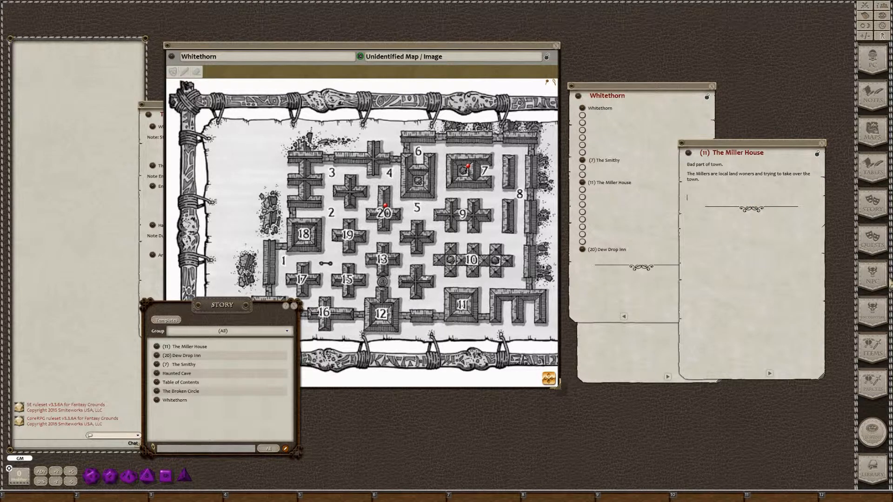
click(883, 320)
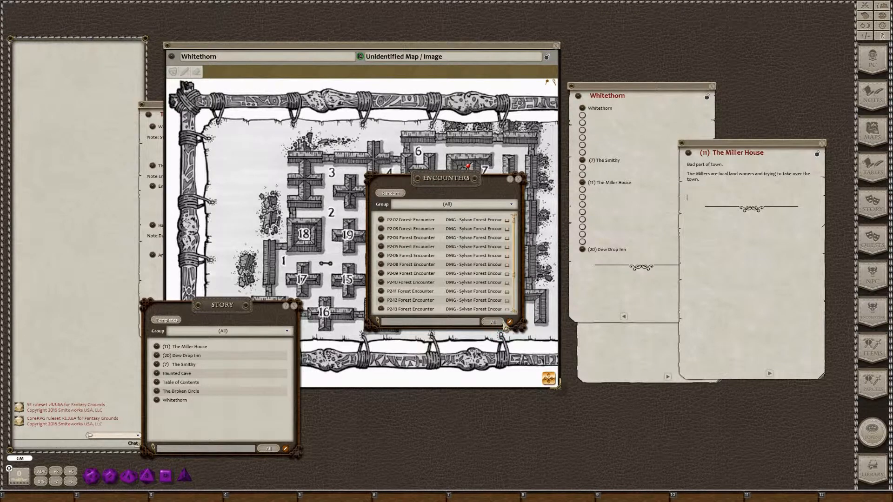
click(510, 322)
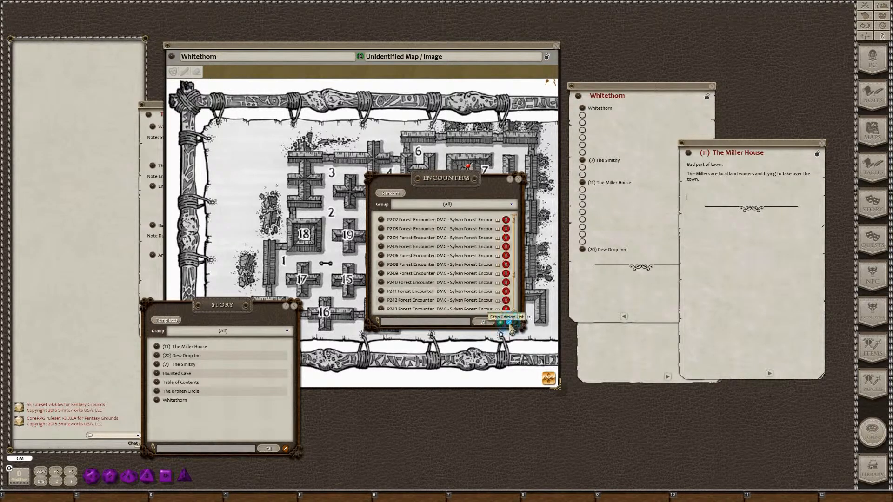
click(499, 323)
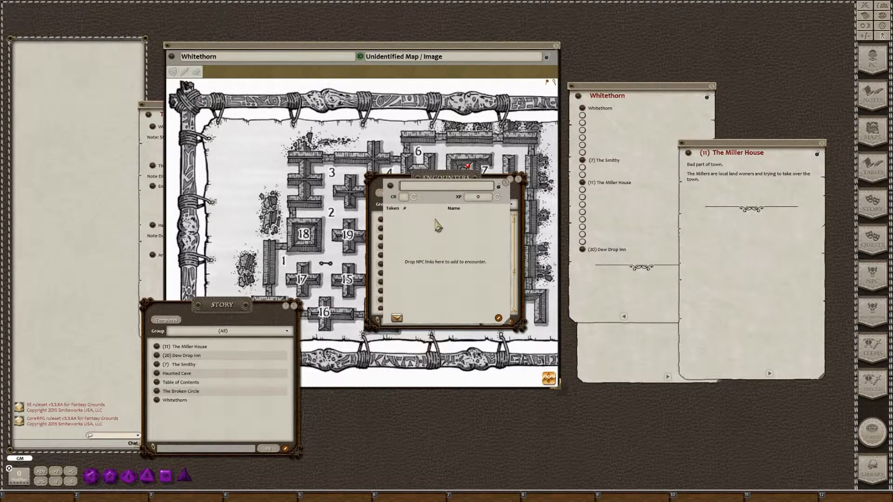
text(Miller Guards)
Open the D&D Monster Manual's NPC indexes from the library.
click(874, 471)
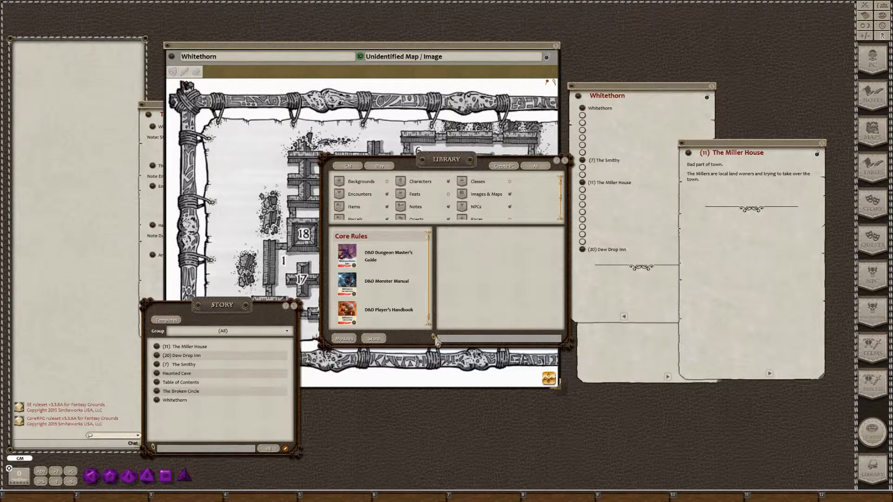
click(399, 291)
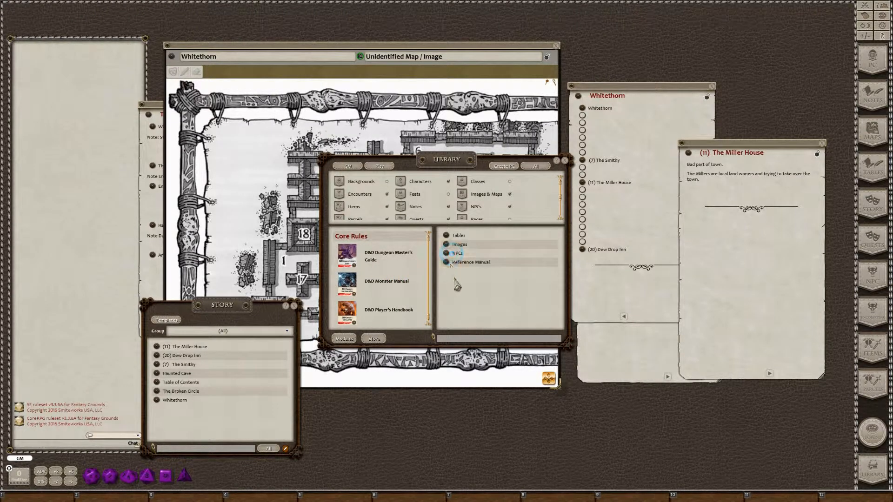
click(455, 254)
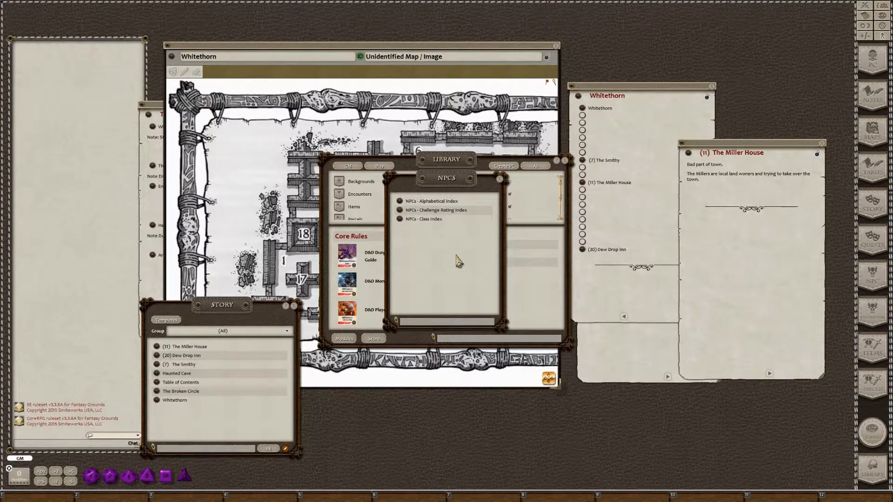
Try to search the Monster Manual's list of NPC indexes for "Human" and "Thu".
click(446, 323)
text(Hil)
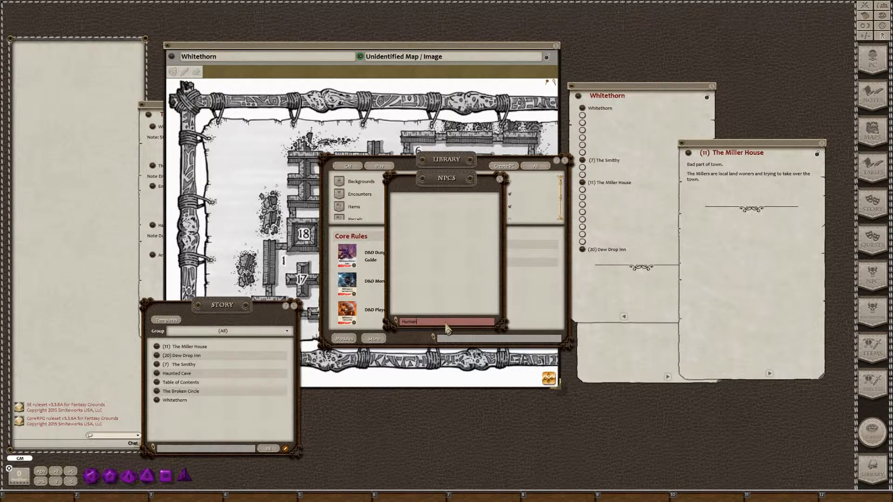
key(BackSpace)
key(BackSpace)
key(BackSpace)
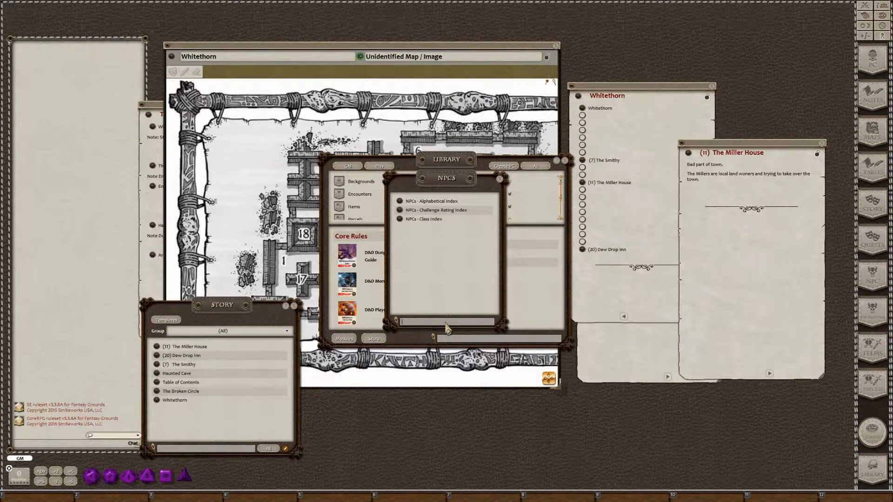
text(Thu)
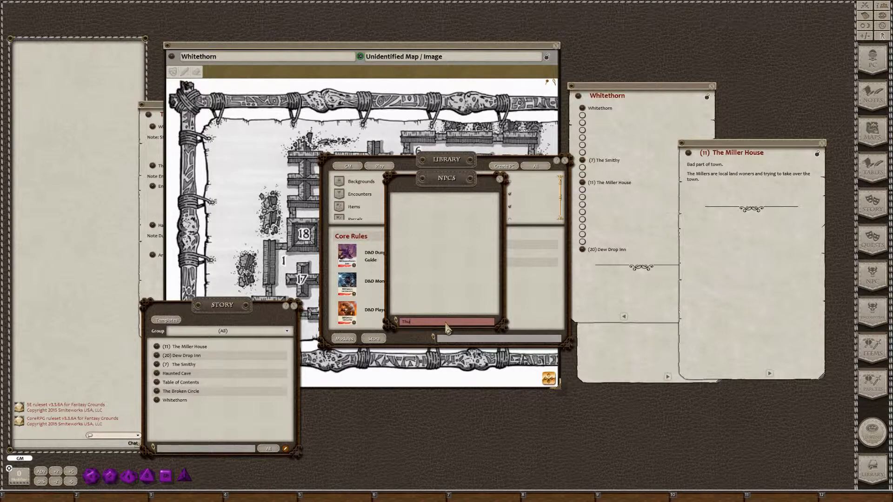
key(BackSpace)
key(BackSpace)
key(BackSpace)
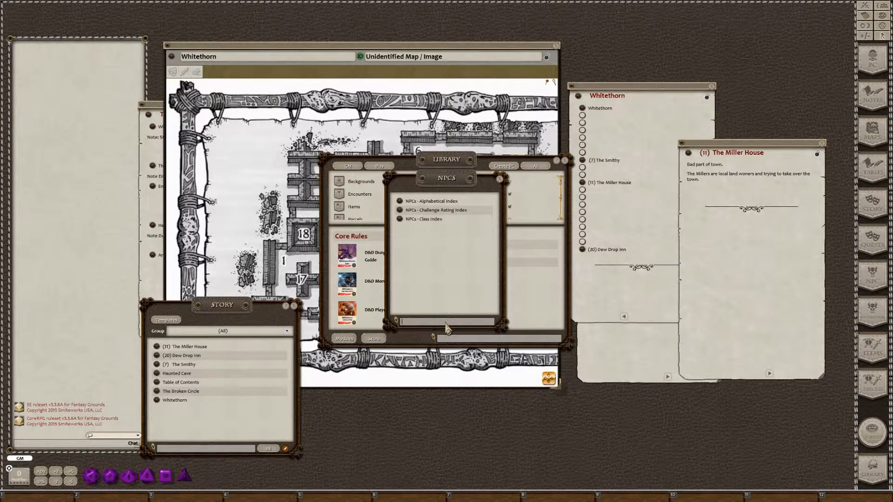
Find "Thug" in the alphabetical NPC index, uncover the Miller Guards encounter behind the other windows, and add 4 Thugs to it.
click(431, 202)
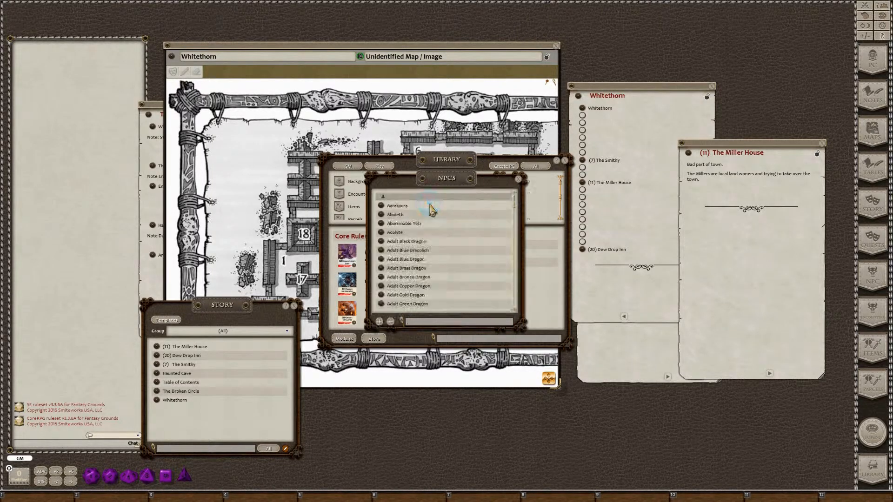
click(464, 321)
text(t)
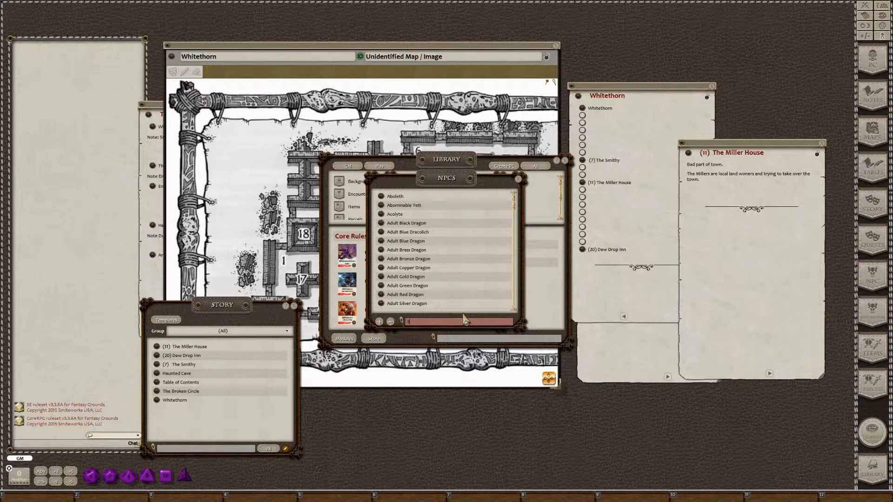
text(h)
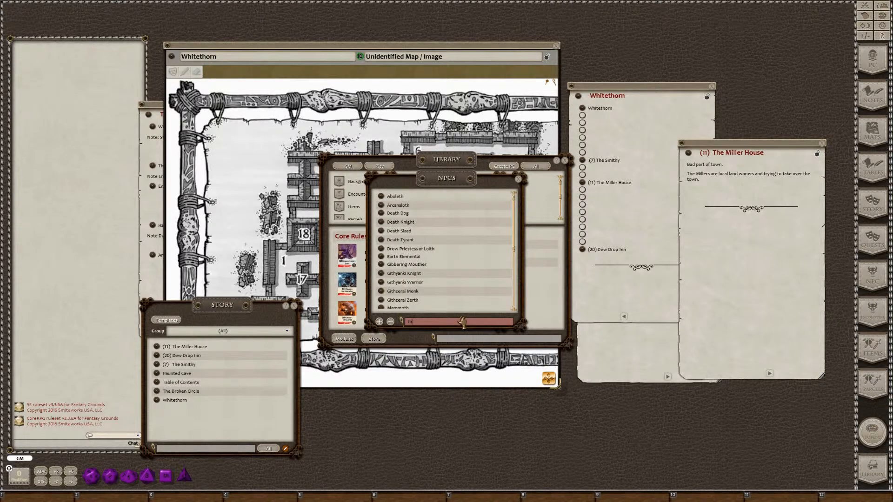
text(ug)
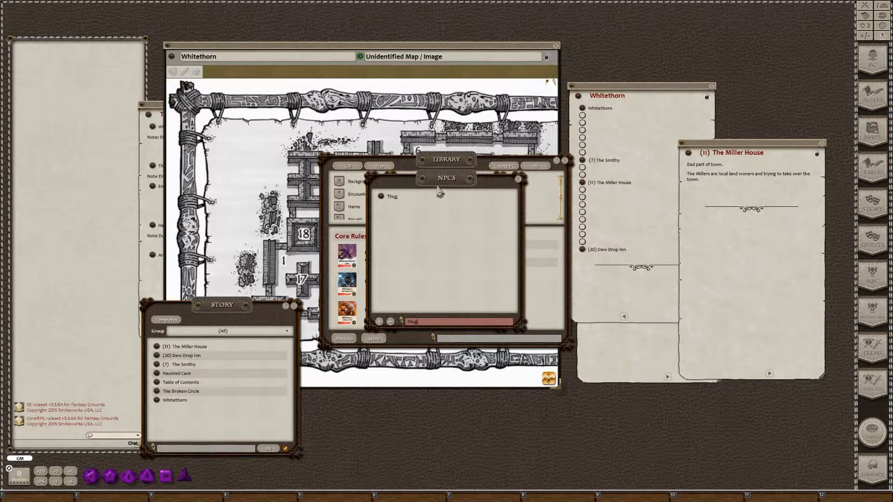
drag(439, 191, 676, 309)
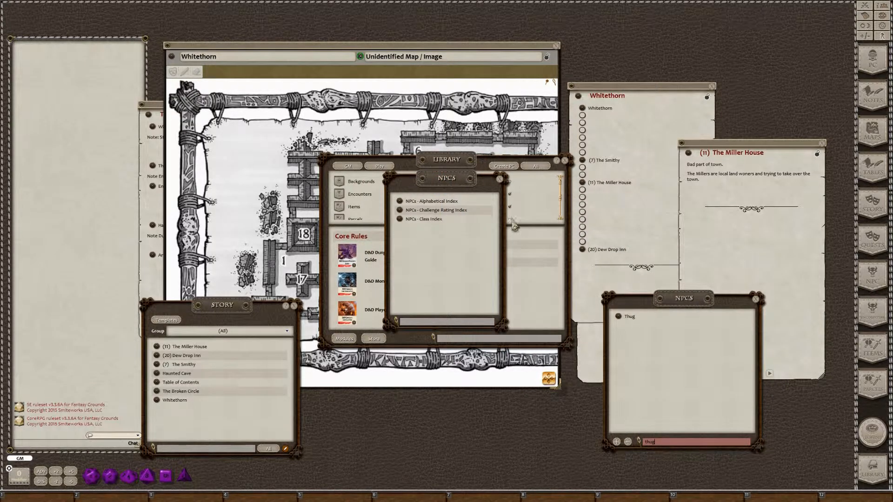
drag(457, 184, 423, 320)
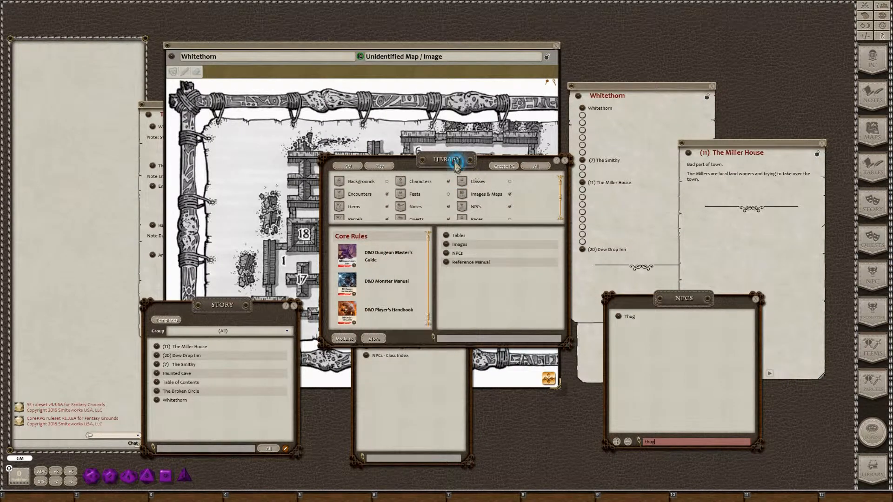
drag(458, 160, 237, 88)
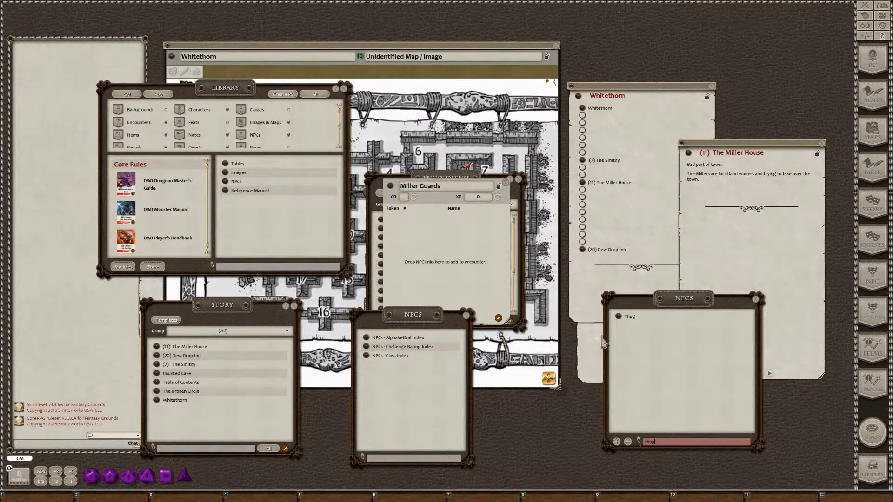
drag(618, 317, 417, 241)
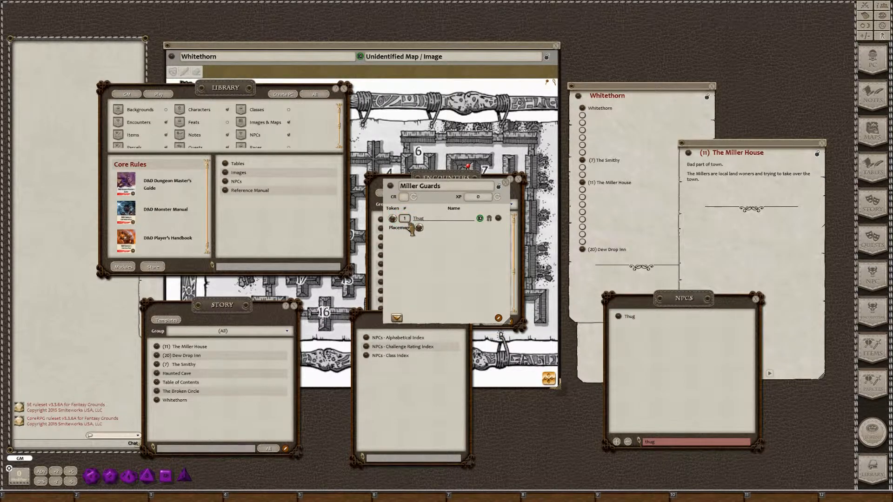
scroll(411, 227, up, 3)
Try to search the Monster Manual's list of NPC indexes for "Ba".
click(379, 459)
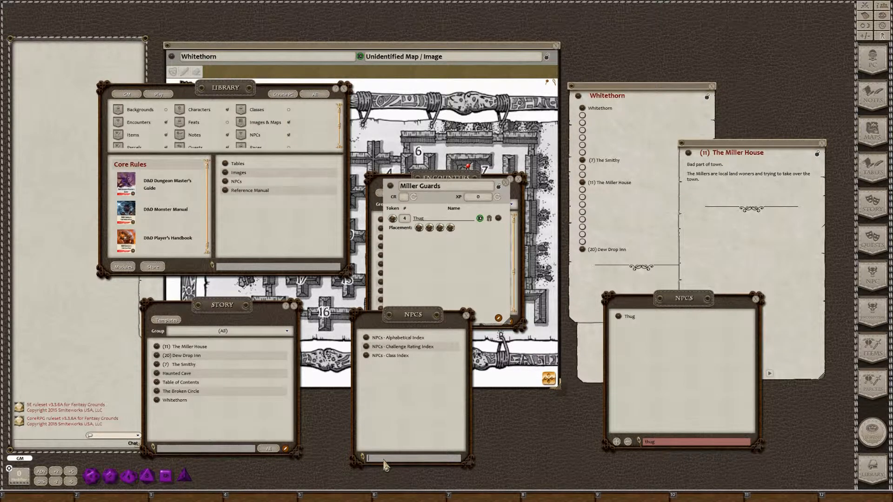
text(Ba)
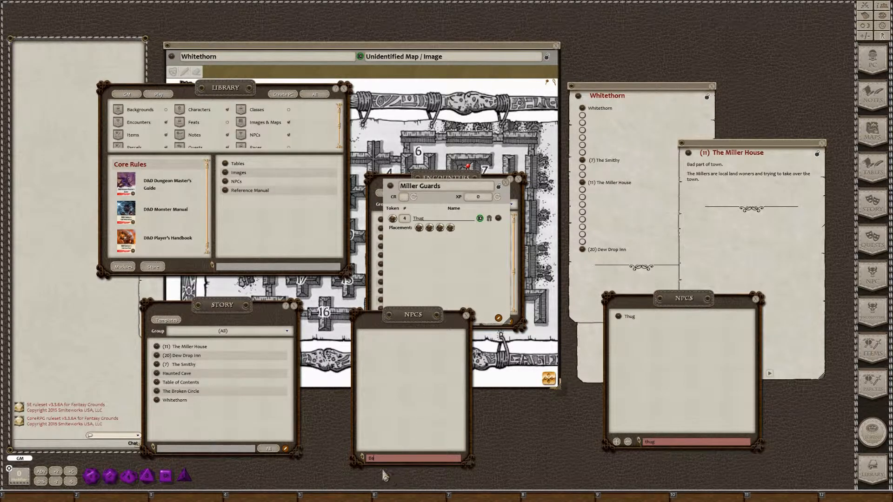
click(386, 459)
key(BackSpace)
key(BackSpace)
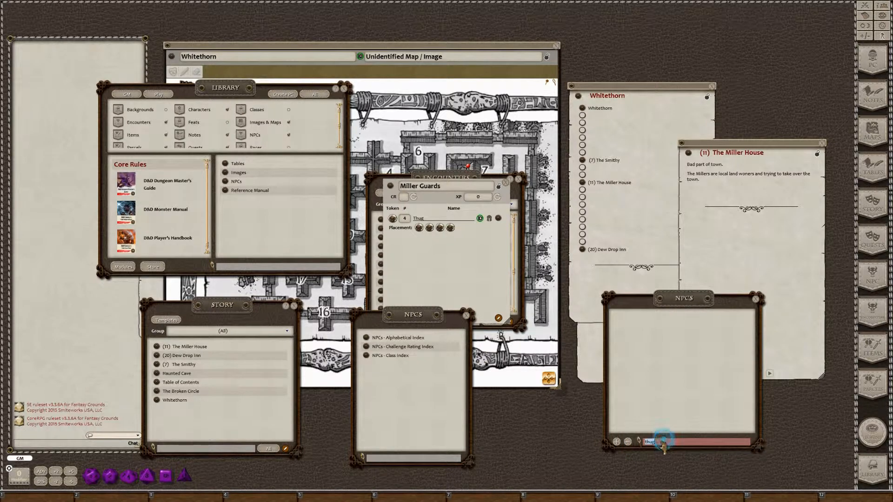
Search the alphabetical NPC index for "bandi" instead of Thug, and review the Bandit's statistics before closing them.
click(651, 442)
key(BackSpace)
key(BackSpace)
key(BackSpace)
key(BackSpace)
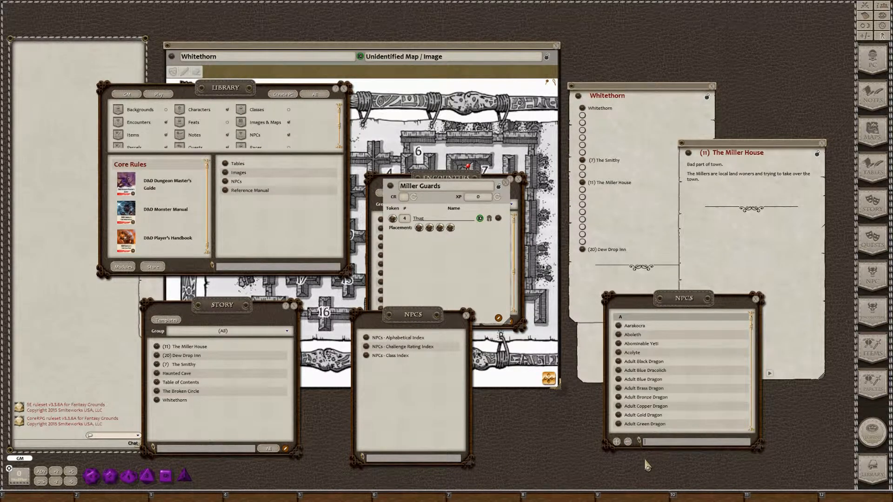
text(ba)
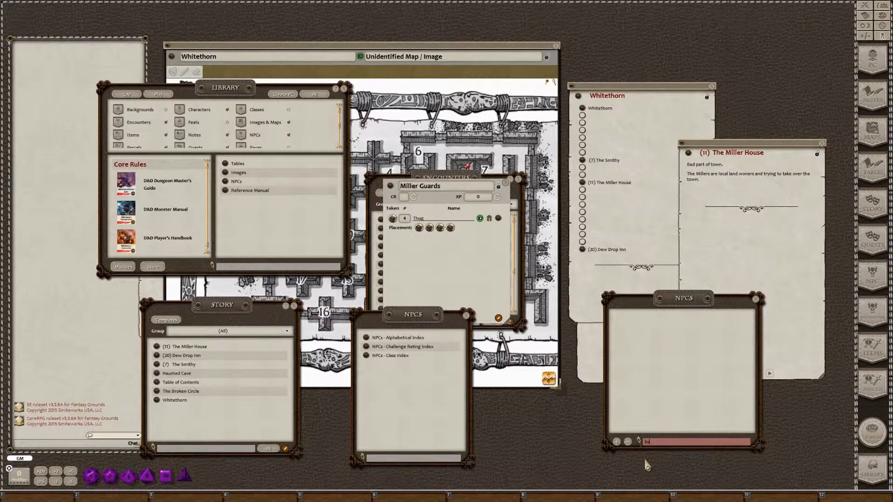
key(BackSpace)
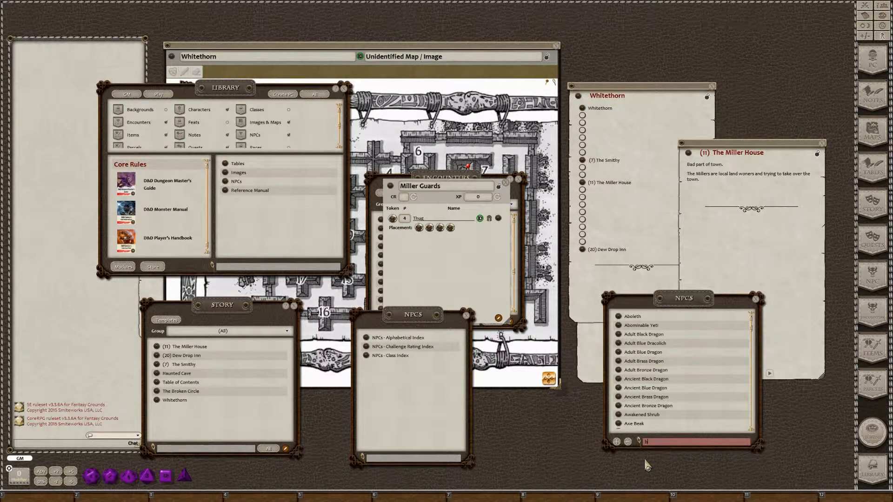
text(andi)
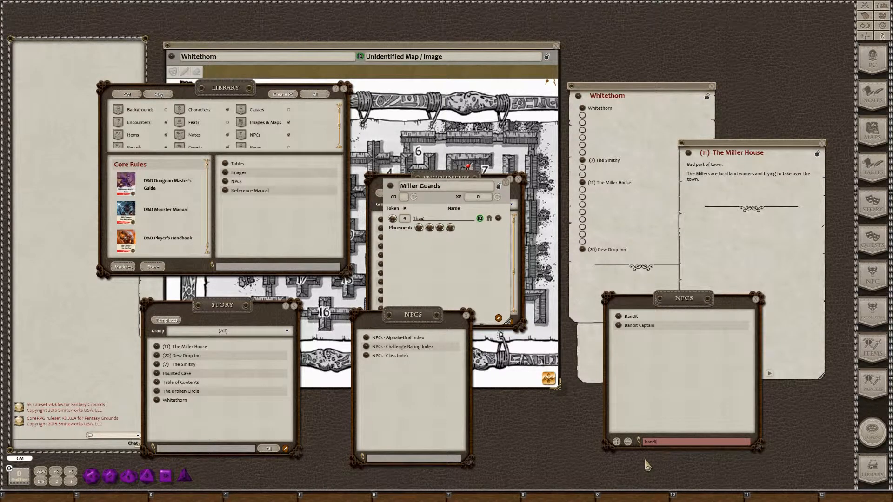
click(619, 317)
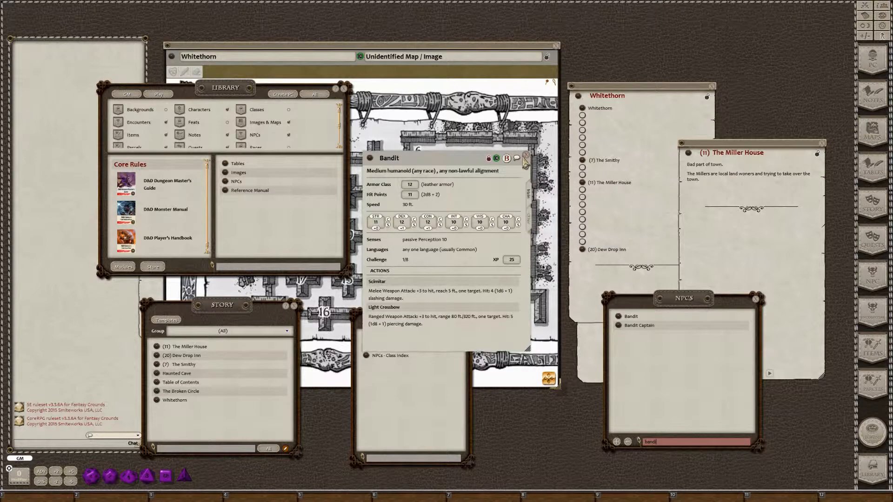
click(526, 156)
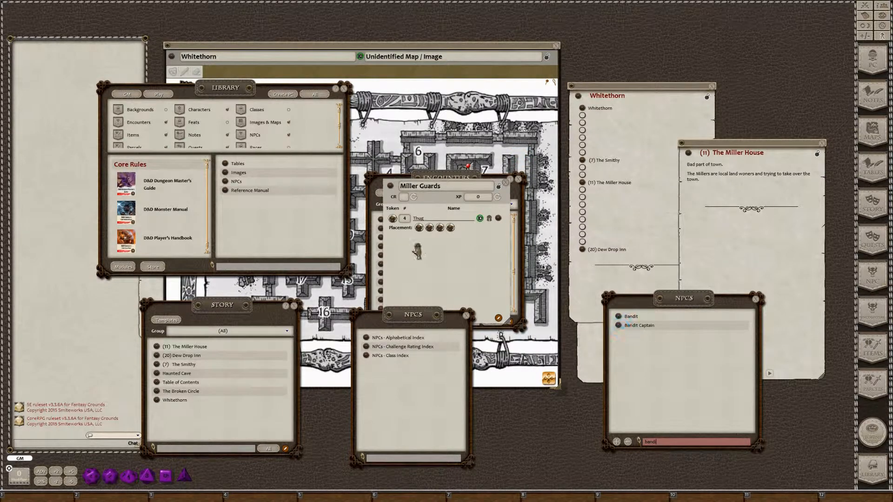
Add one Bandit Captain to the Miller Guards encounter and review the statistics of its Thug and Bandit Captain entries.
drag(417, 251, 416, 251)
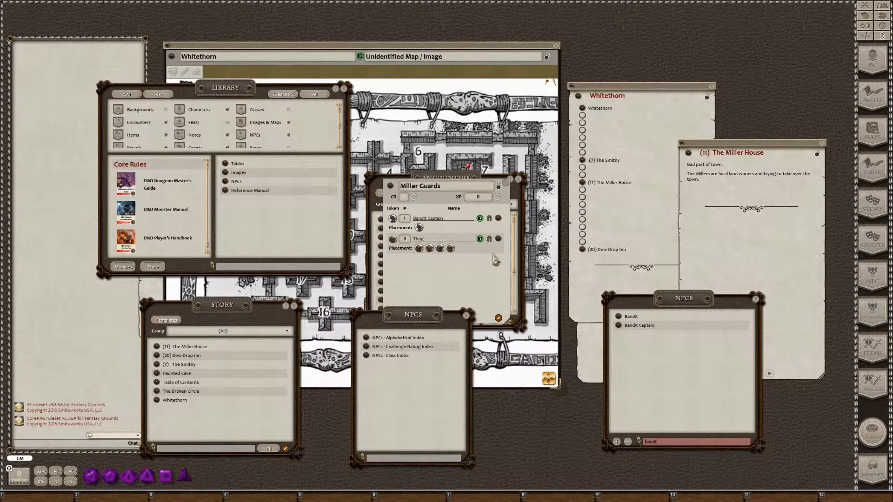
click(498, 239)
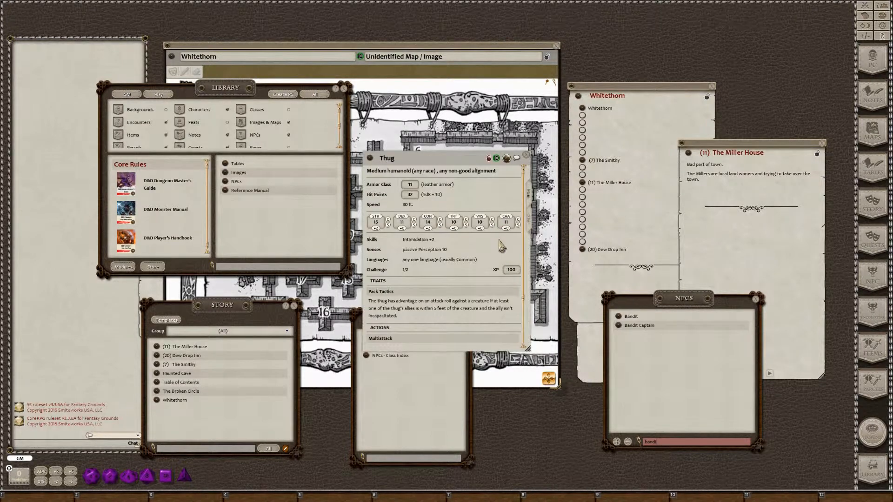
click(526, 155)
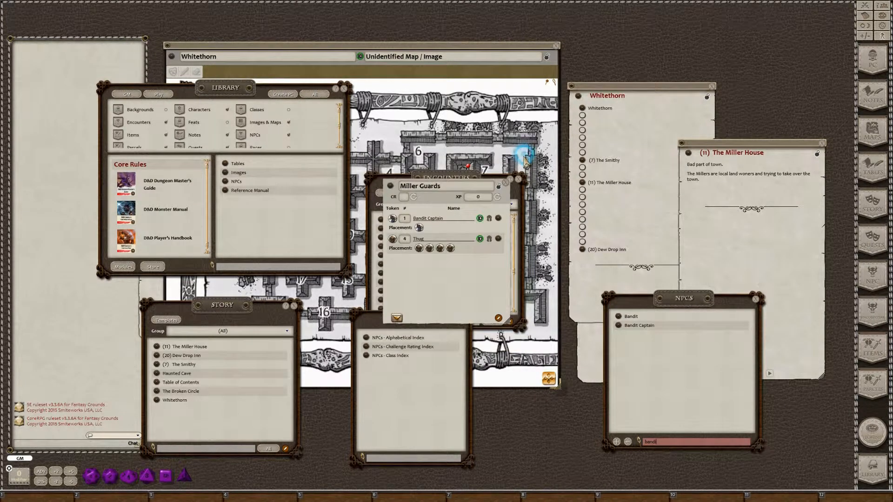
click(498, 218)
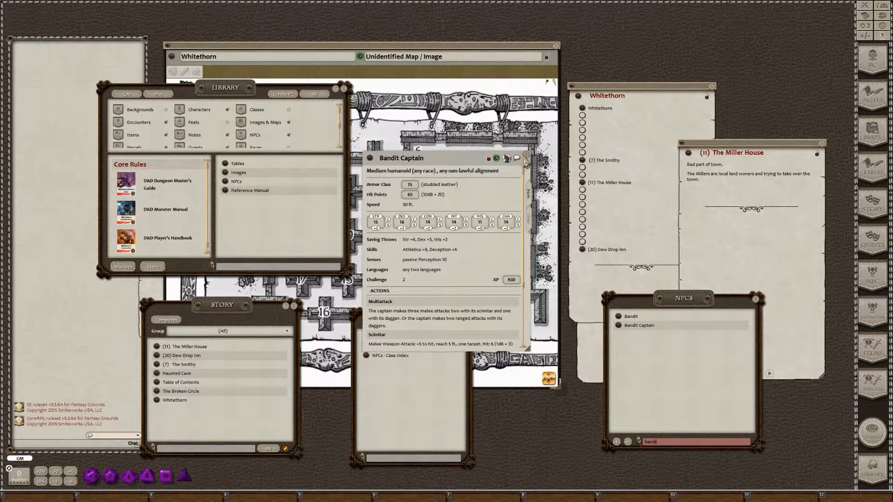
click(526, 155)
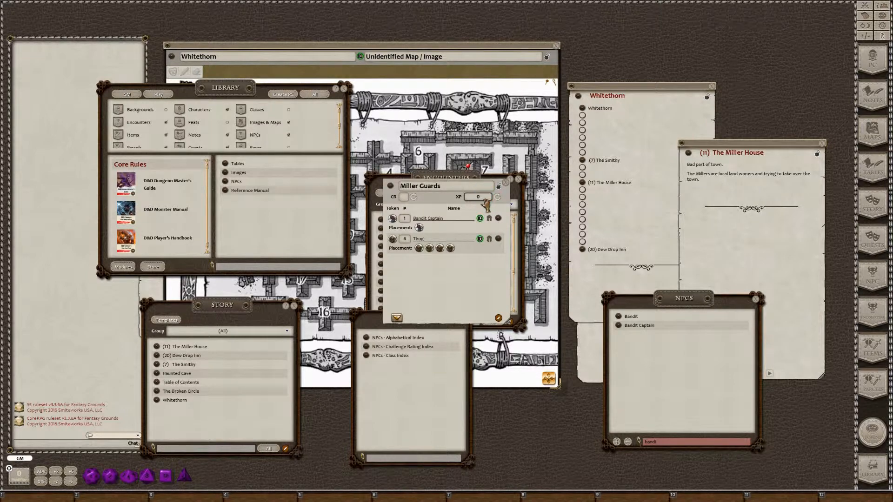
Set the Miller Guards encounter's XP to 850 and lock the encounter against editing.
click(486, 204)
text(0)
click(498, 186)
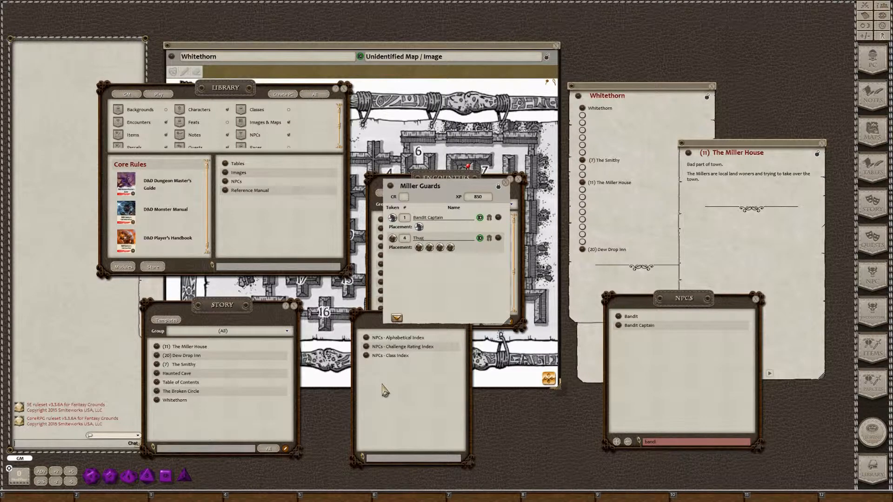
Link the Miller Guards encounter in the (11) The Miller House story and close the encounter windows.
drag(390, 185, 696, 190)
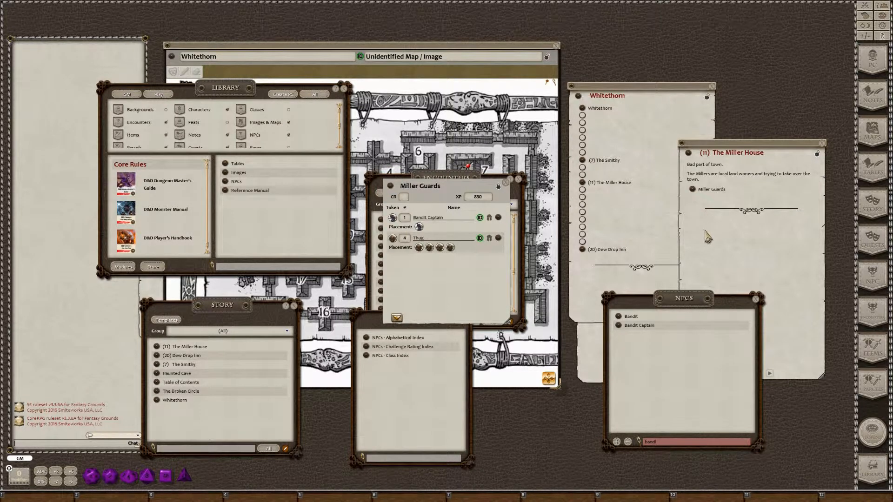
click(508, 181)
click(518, 180)
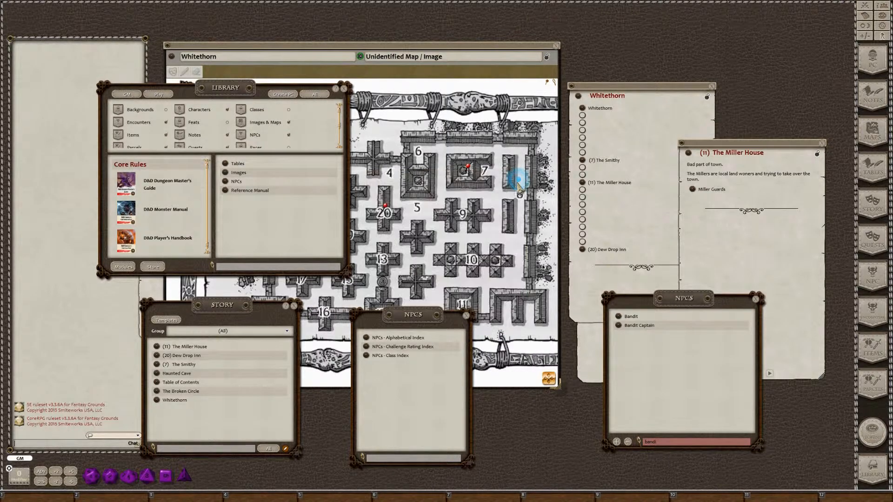
Close the NPC index list covering the Whitethorn map and pin the (11) The Miller House story to location 11.
click(466, 316)
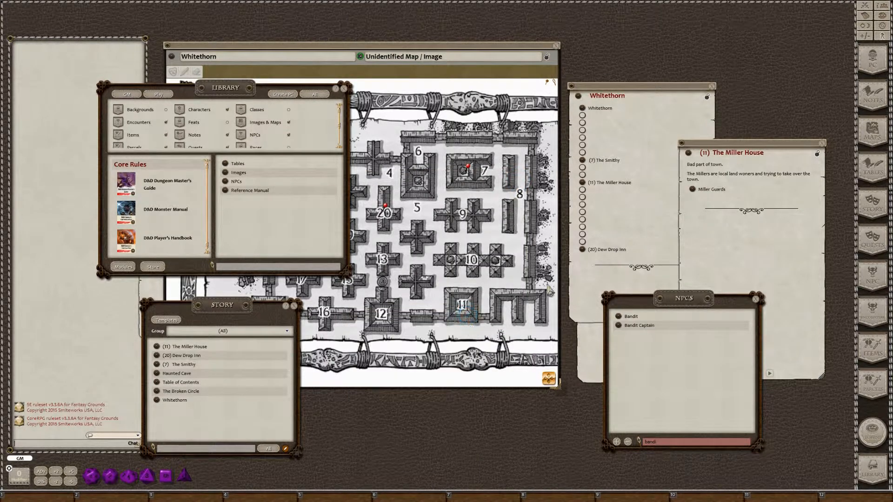
click(690, 151)
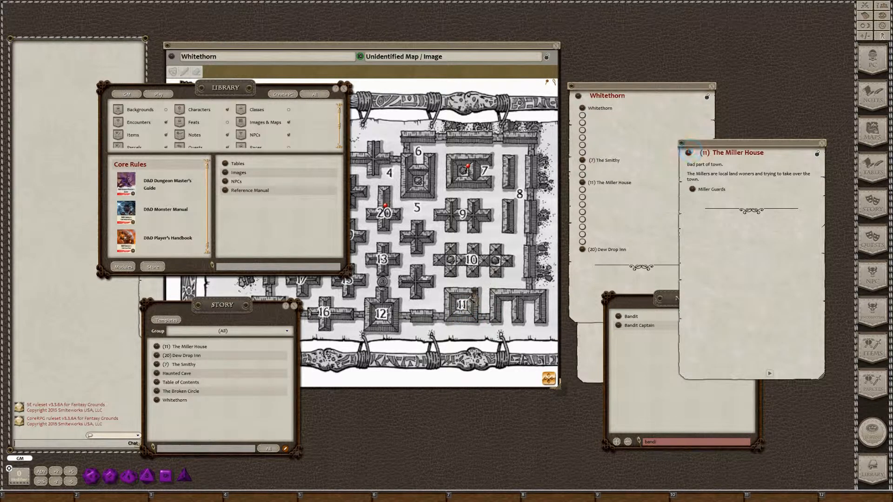
drag(474, 293, 468, 301)
In the Miller House story, describe an imposing structure built of stone, unlike the village's wooden buildings, and add "2 guards stad at the door.".
click(707, 179)
key(Return)
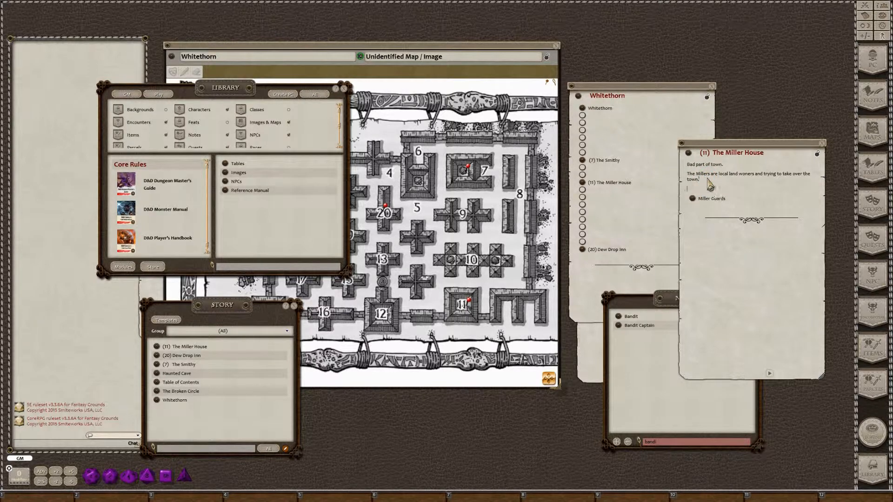
key(shift)
text(The Miller House is an imposting structure and build of stone in)
key(BackSpace)
key(BackSpace)
text(unline the wooden building in the rest of the village.)
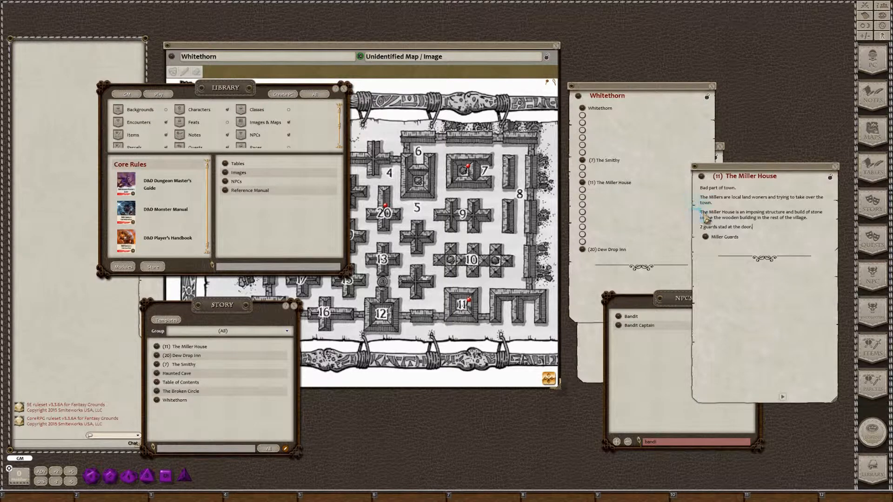
Format the guards line of the Miller House story as a chat frame and correct it to "2 guards stand at the door.".
drag(705, 214, 711, 217)
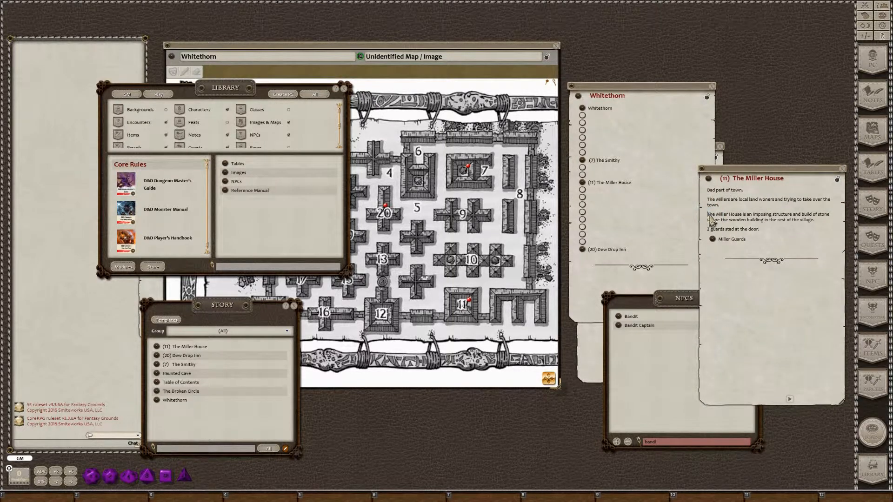
click(710, 216)
click(713, 218)
drag(712, 217, 773, 235)
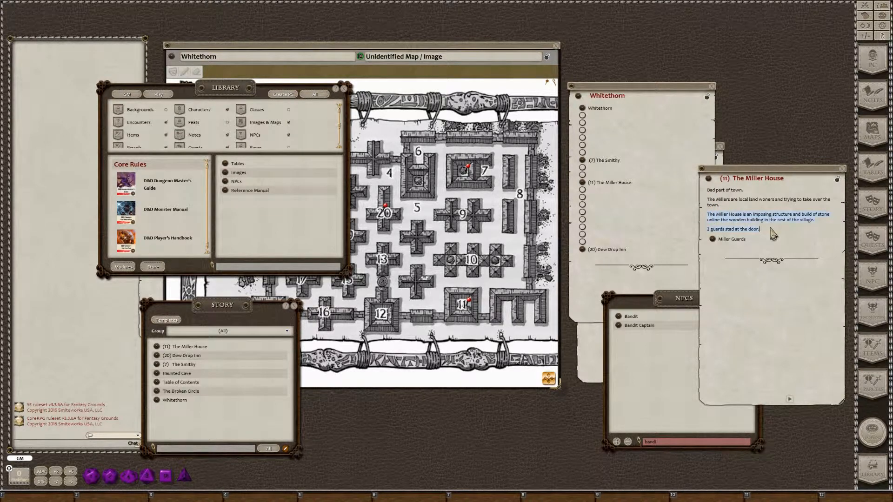
right_click(756, 217)
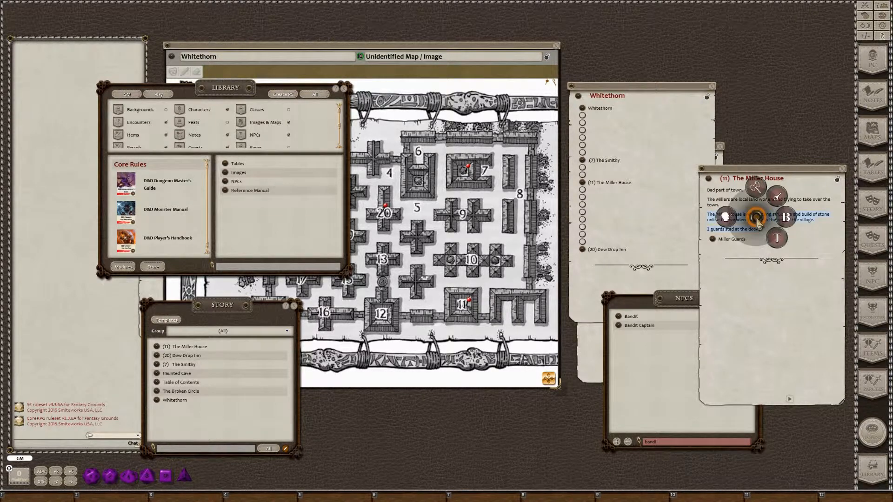
click(784, 245)
click(803, 223)
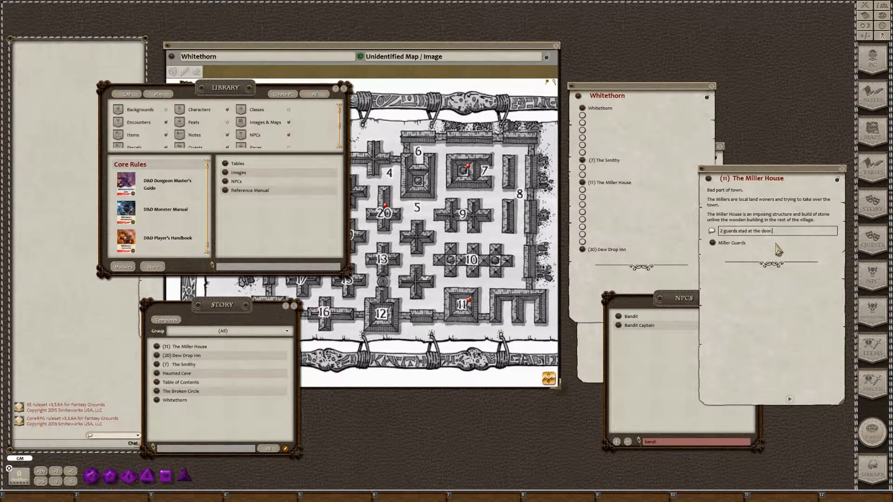
click(745, 231)
text(n)
Format the paragraph describing the Miller House's stone structure as a chat frame and send its text to the chat.
click(716, 217)
drag(706, 212, 816, 220)
right_click(801, 222)
click(820, 199)
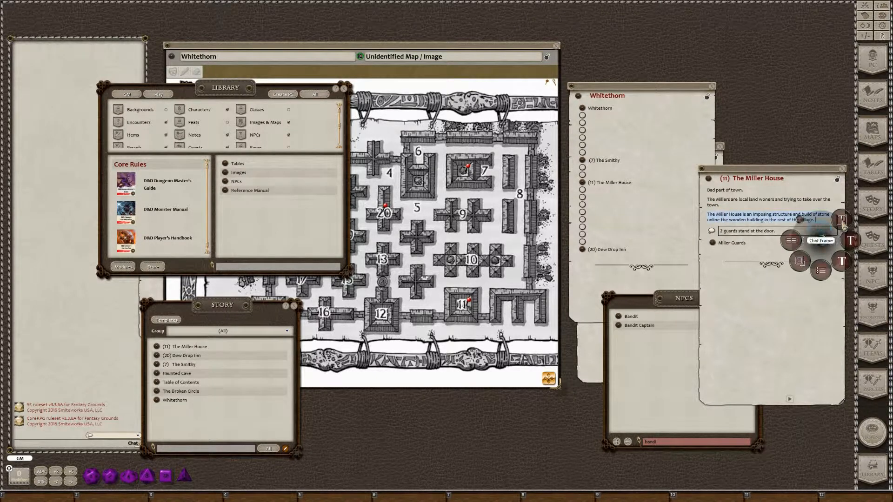
click(821, 232)
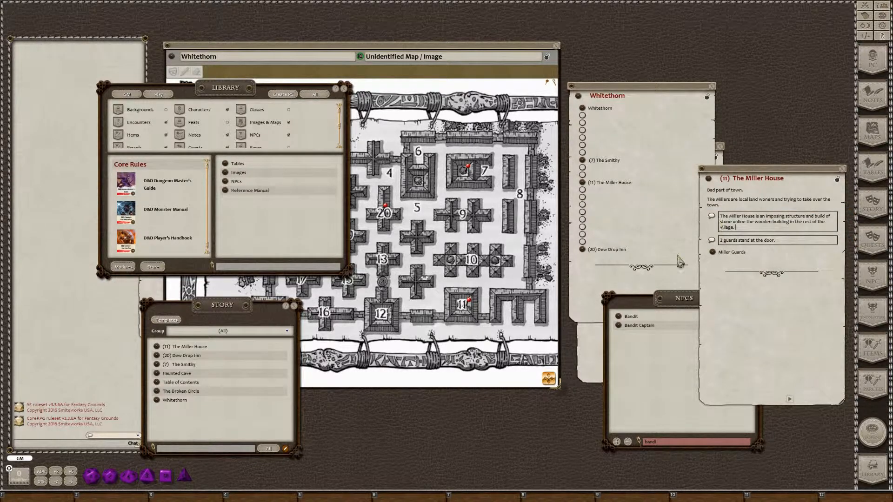
click(712, 216)
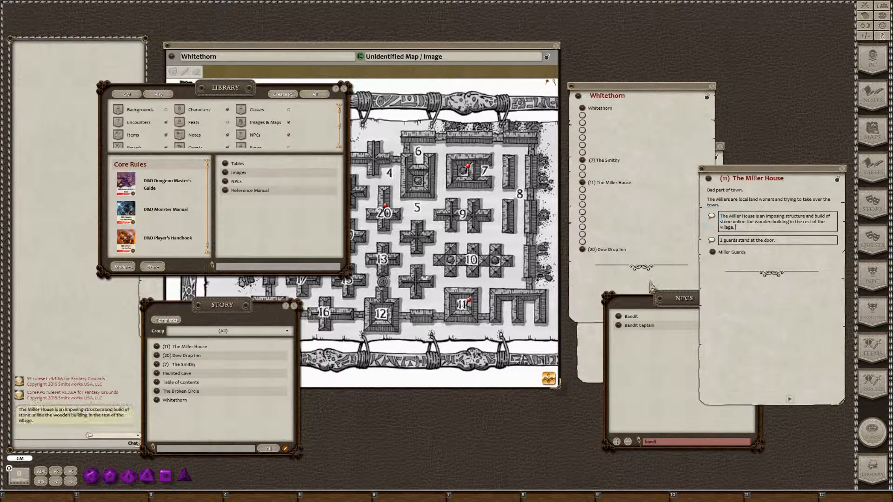